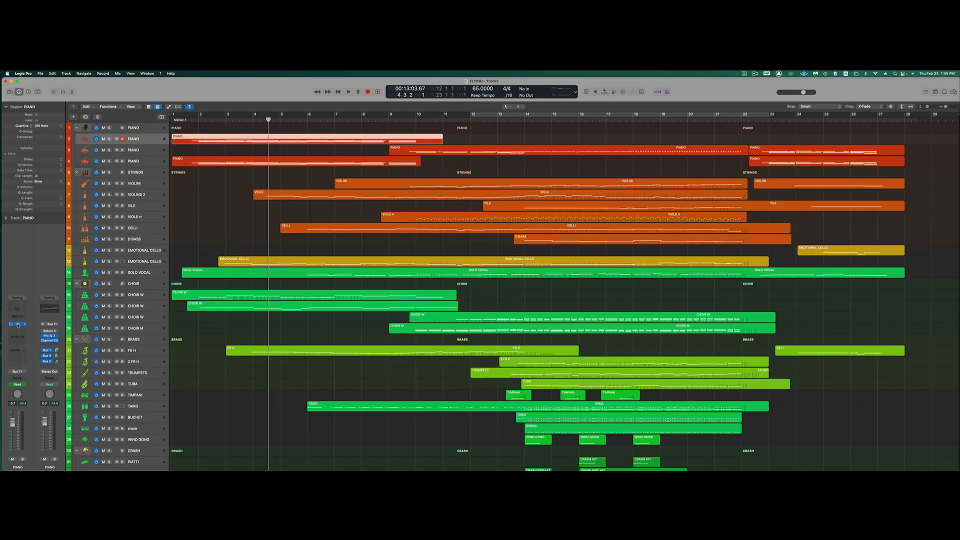
# - View the Kontakt instrument on the upper PIANO layer and the Heirloom instrument on the lowest one, closing each window
pyautogui.click(17, 324)
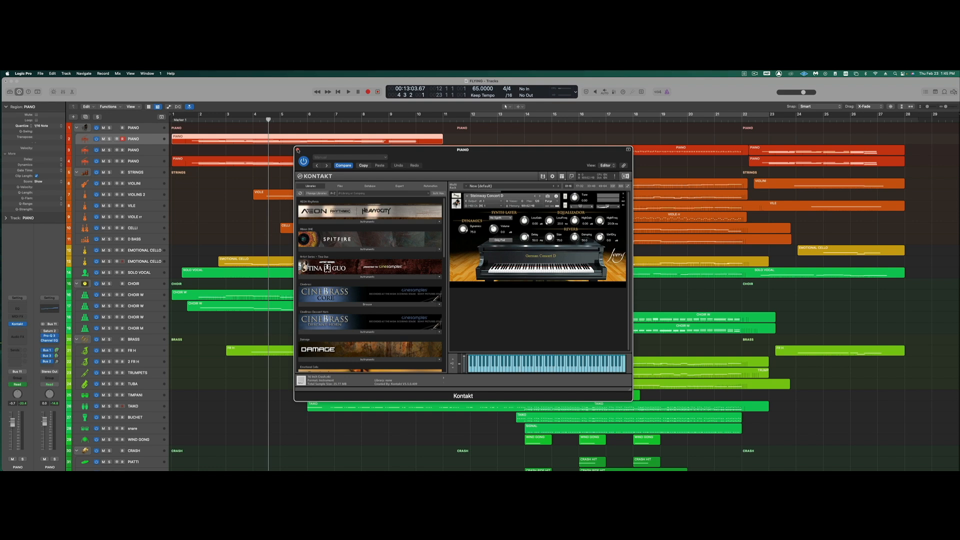
pyautogui.click(298, 150)
pyautogui.click(138, 160)
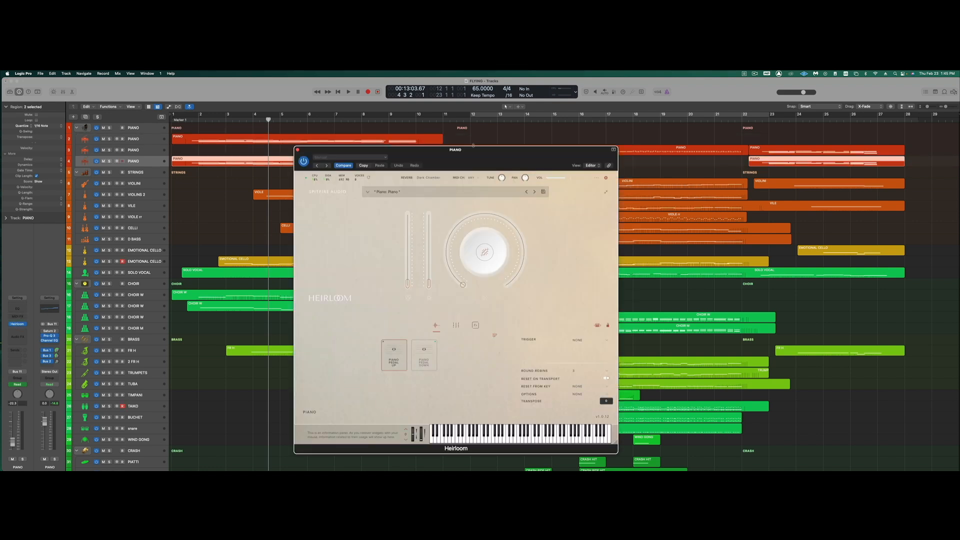
pyautogui.moveTo(482, 154); pyautogui.dragTo(485, 137)
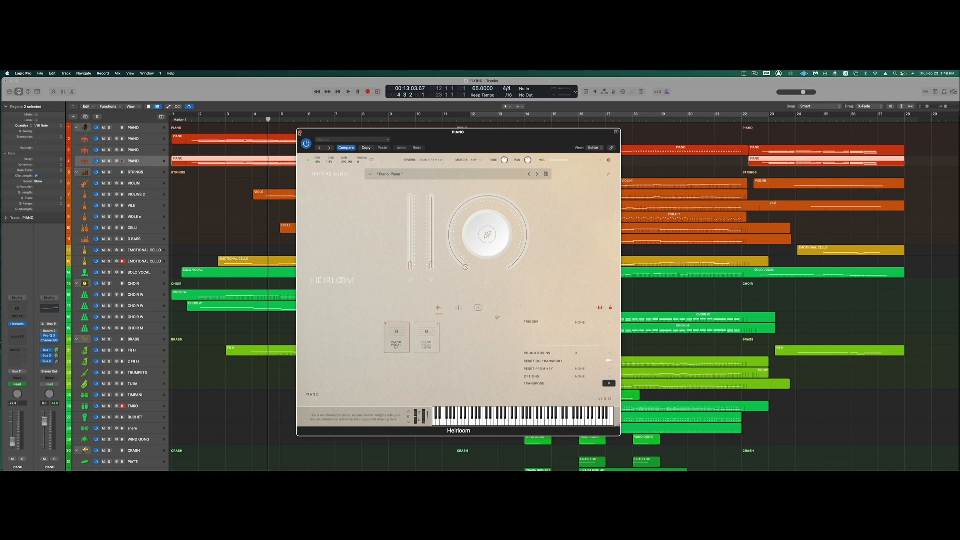
pyautogui.click(300, 132)
# - Solo the Heirloom PIANO track during playback, lower its opening volume automation to about -13.3 dB, and unsolo it
pyautogui.click(109, 161)
pyautogui.press('a')
pyautogui.press('space')
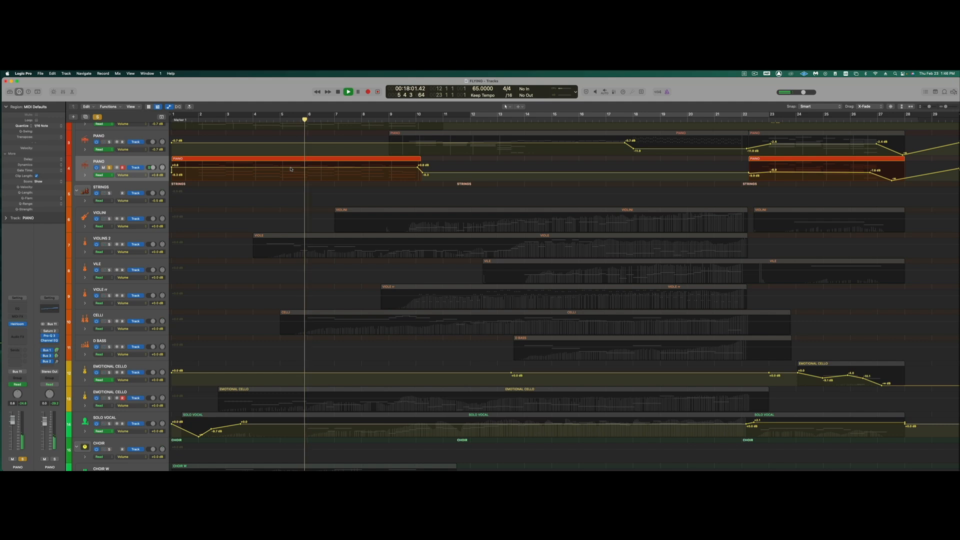
pyautogui.moveTo(291, 171); pyautogui.dragTo(290, 177)
pyautogui.click(110, 167)
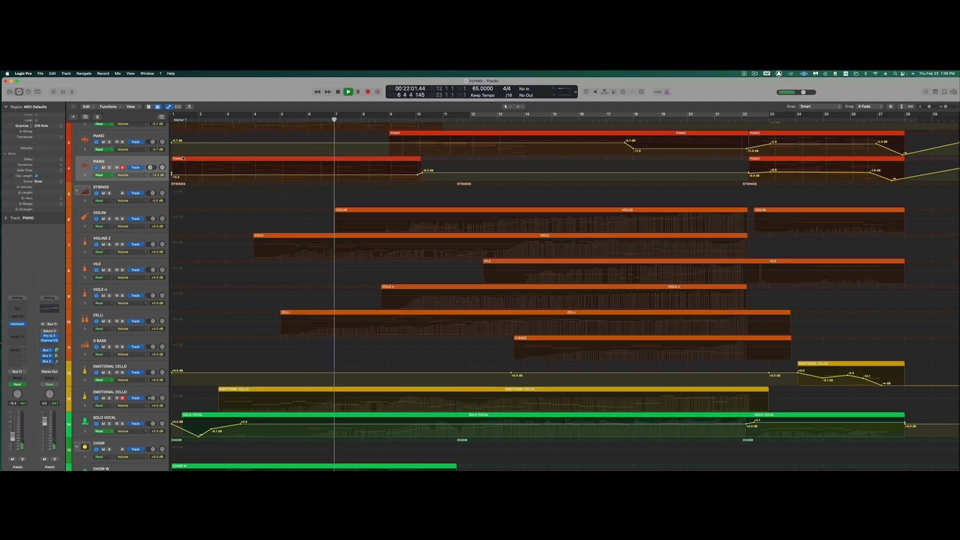
# - Solo the upper PIANO layer together with the Heirloom PIANO track and move the playhead back to about bar 4
pyautogui.scroll(3, 94, 142)
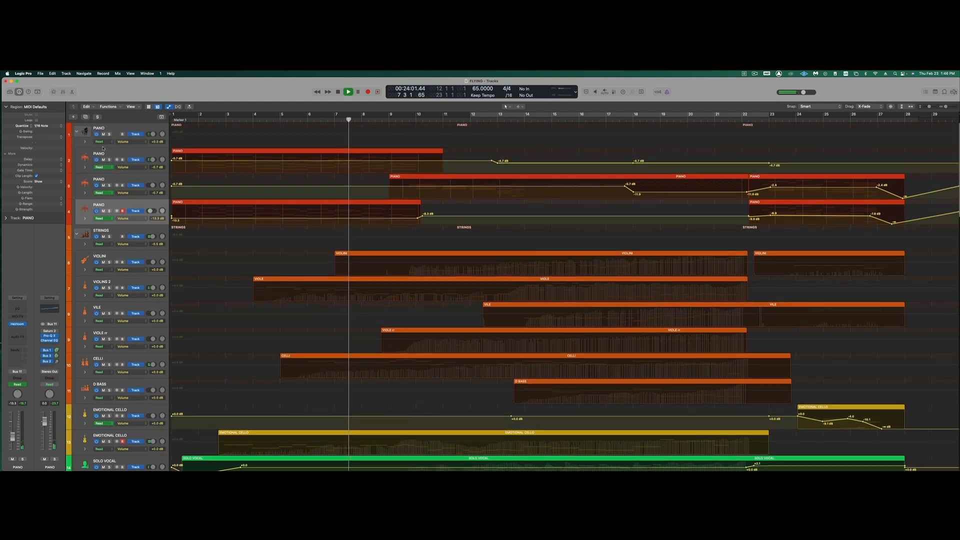
pyautogui.click(109, 160)
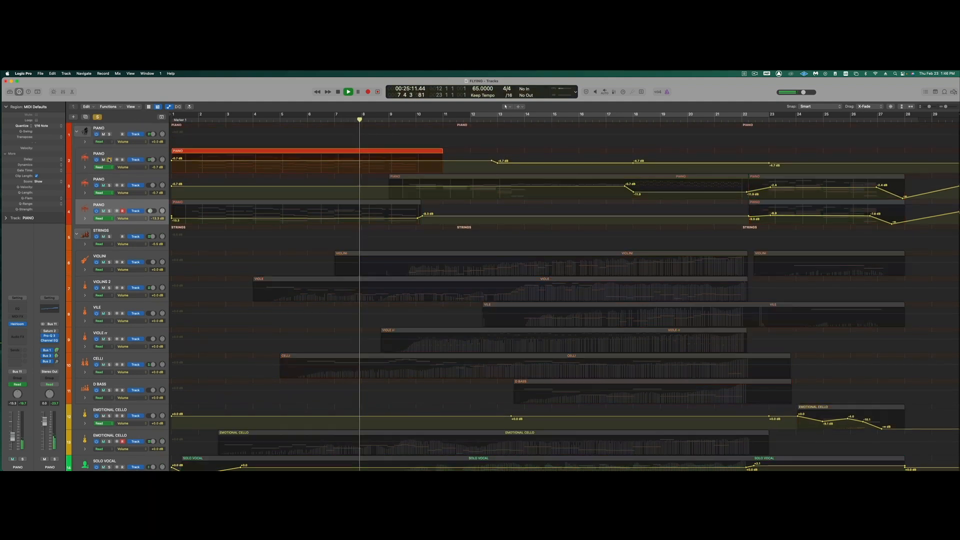
pyautogui.click(109, 210)
pyautogui.click(267, 119)
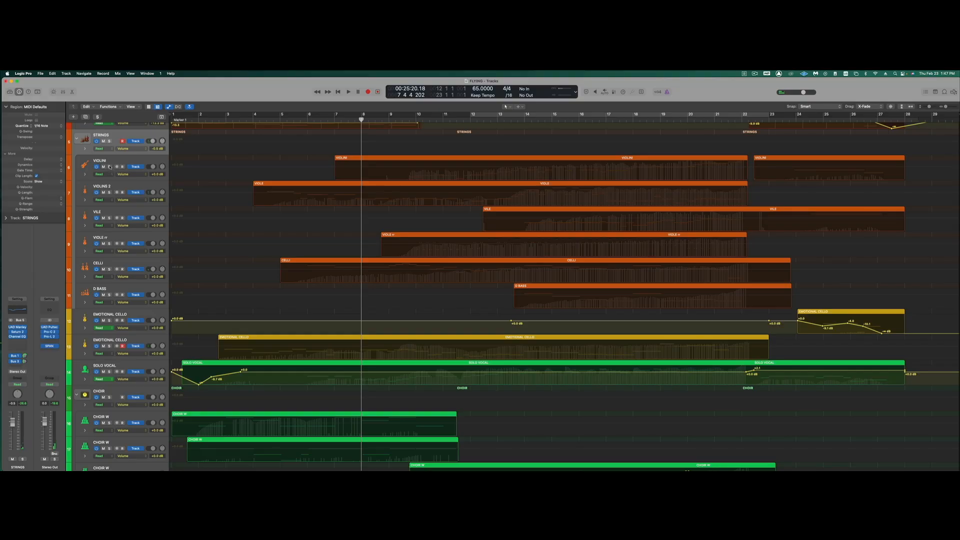
# - Solo the six string tracks from VIOLINI to D BASS, make the track rows taller and hide the automation
pyautogui.moveTo(109, 167); pyautogui.dragTo(110, 299)
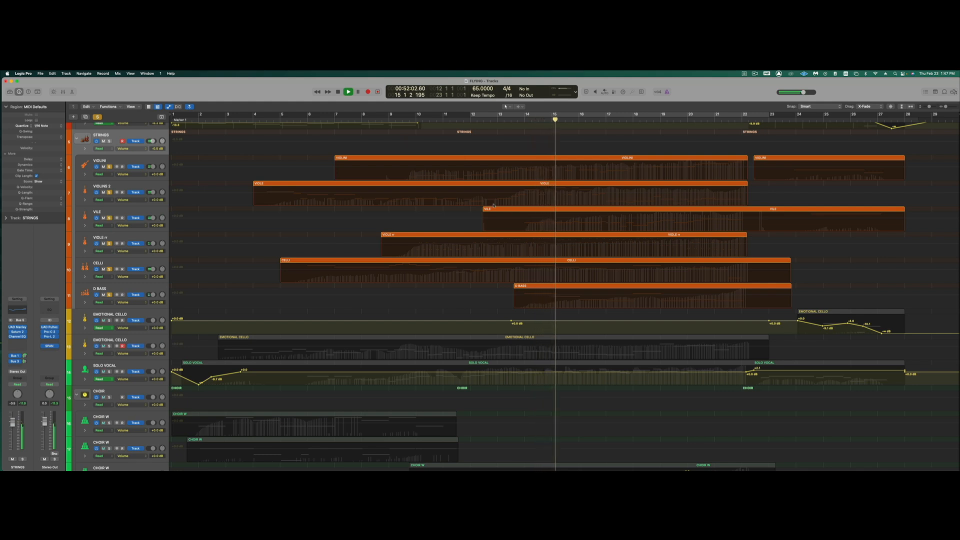
pyautogui.moveTo(929, 107); pyautogui.dragTo(930, 107)
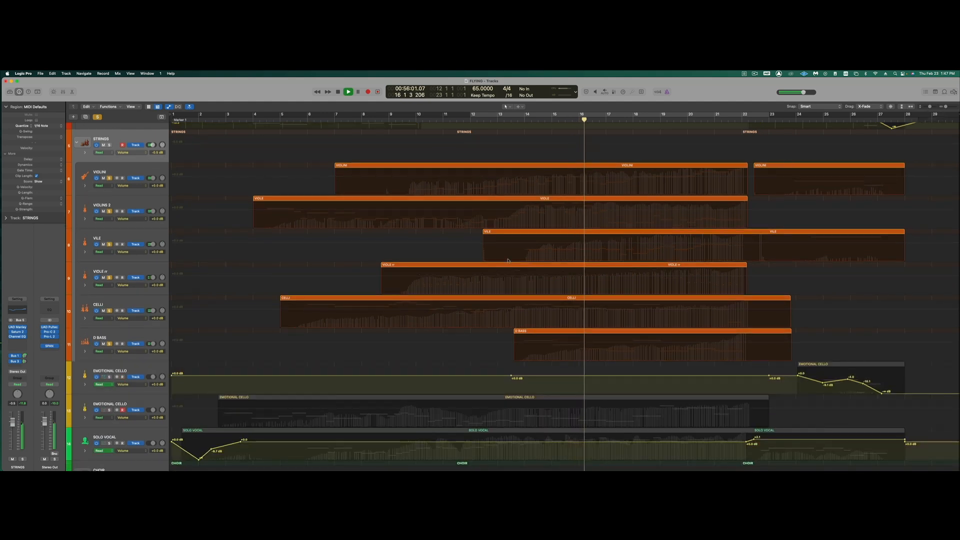
pyautogui.press('a')
# - Open the string regions in an enlarged Piano Roll and examine their Modulation, Expression and Ctrl 21 automation
pyautogui.doubleClick(558, 241)
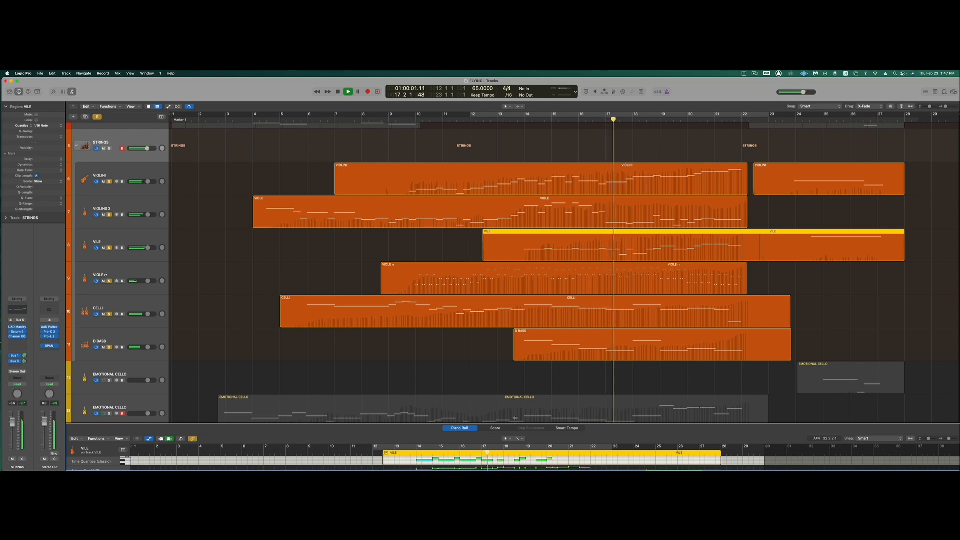
pyautogui.moveTo(515, 418); pyautogui.dragTo(534, 207)
pyautogui.scroll(5, 295, 249)
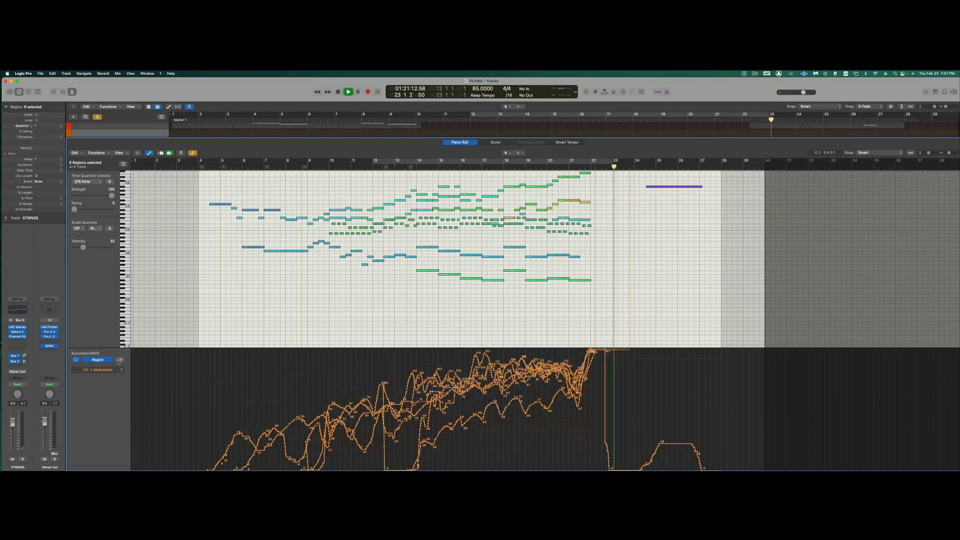
pyautogui.click(118, 360)
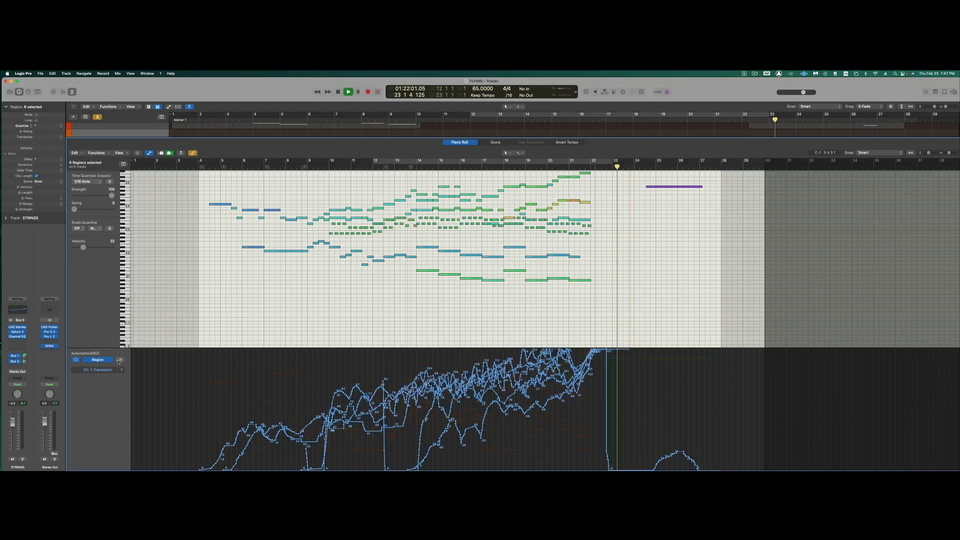
pyautogui.click(118, 360)
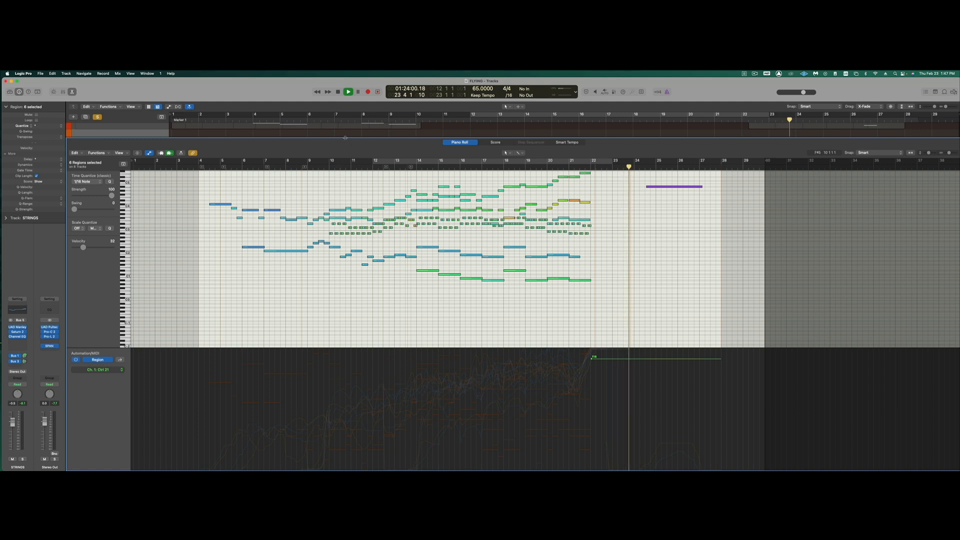
# - Shrink the Piano Roll, collapse the STRINGS stack, and solo the second EMOTIONAL CELLO track from its region's start
pyautogui.moveTo(345, 137); pyautogui.dragTo(358, 415)
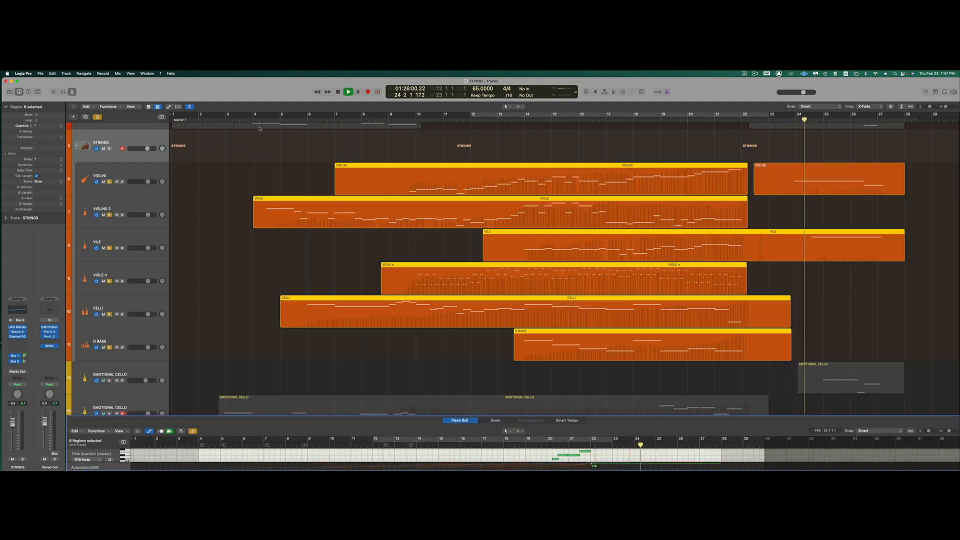
pyautogui.click(76, 146)
pyautogui.click(123, 189)
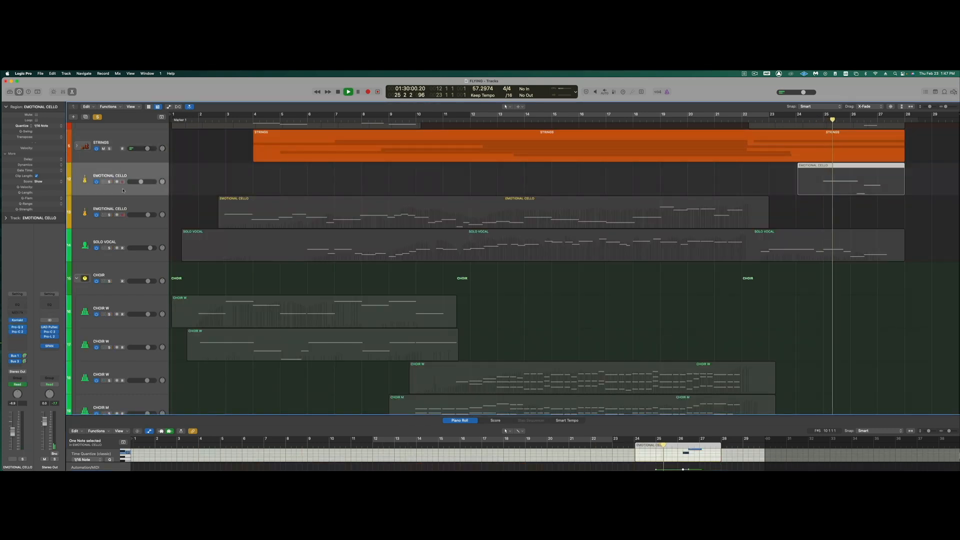
pyautogui.click(125, 221)
pyautogui.click(109, 215)
pyautogui.click(219, 120)
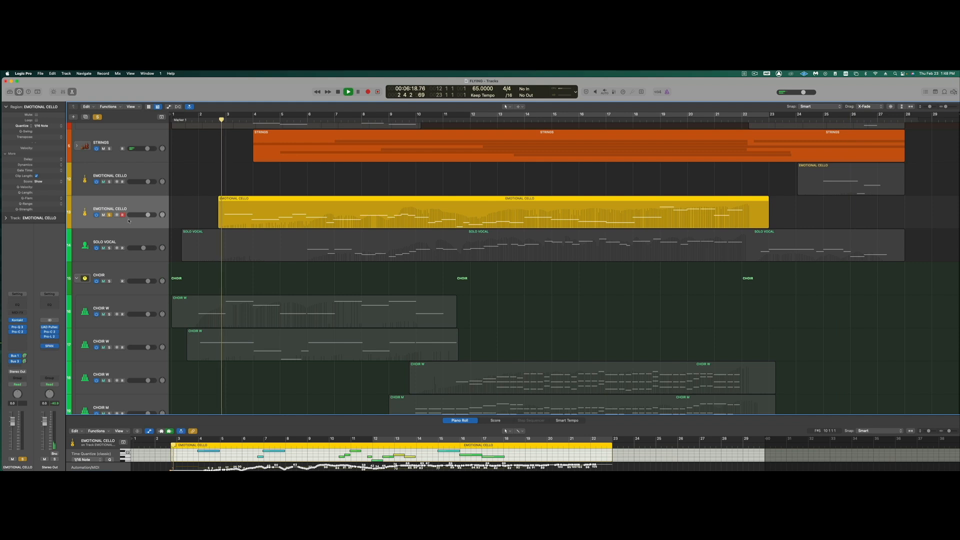
# - Open the EMOTIONAL CELLO track's Kontakt instrument to view the Intimate Legato Cello patch, and close its window
pyautogui.click(17, 320)
pyautogui.moveTo(423, 173); pyautogui.dragTo(400, 183)
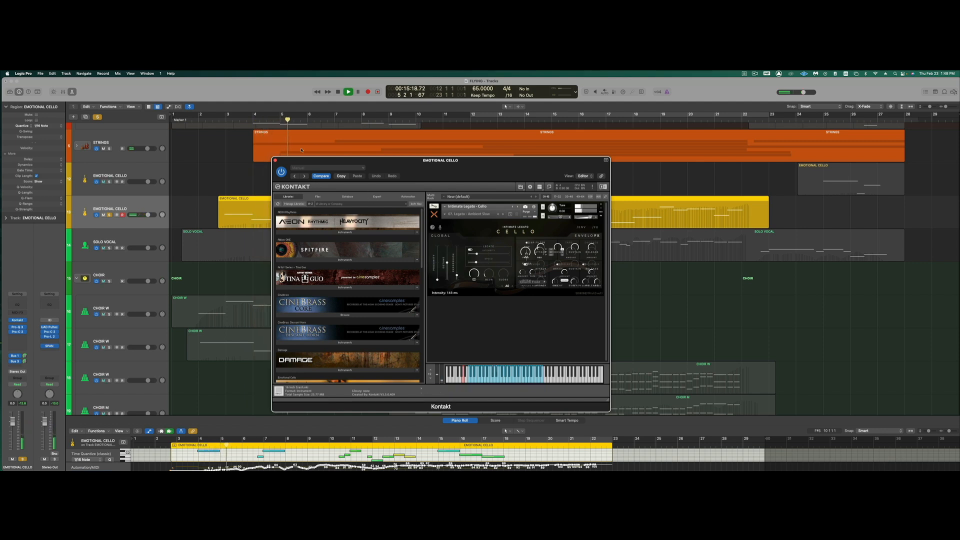
pyautogui.moveTo(276, 161); pyautogui.dragTo(386, 156)
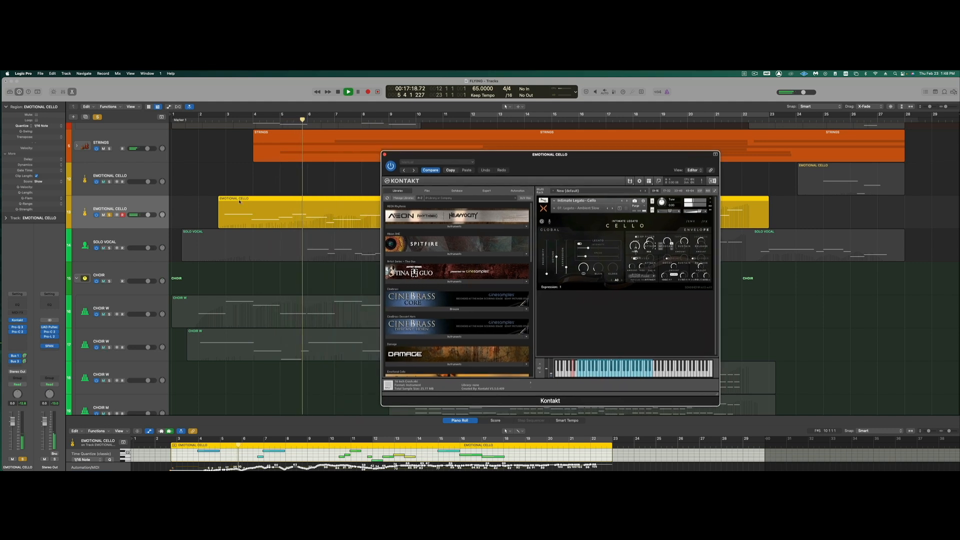
pyautogui.doubleClick(239, 199)
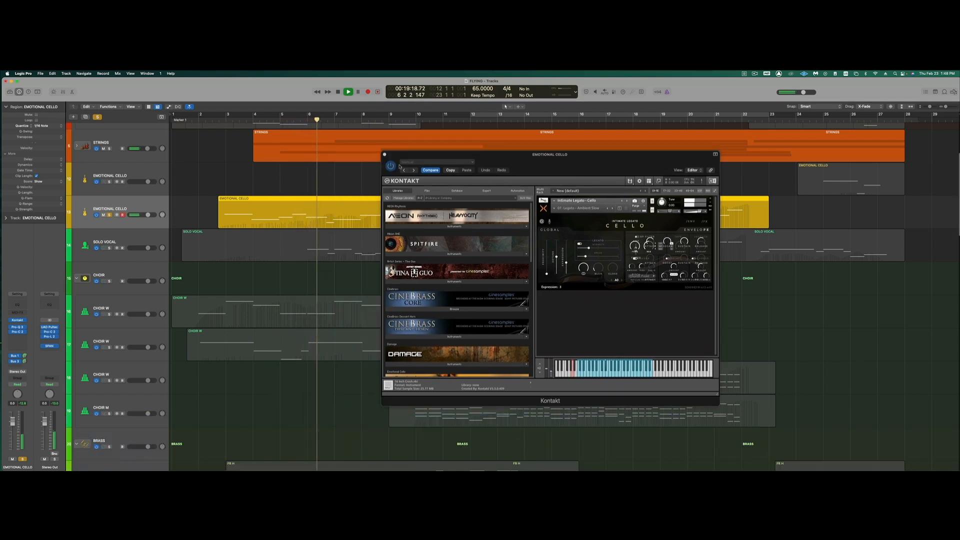
pyautogui.click(385, 155)
# - Replay the EMOTIONAL CELLO region from its start and examine its notes and Modulation curve in an enlarged Piano Roll
pyautogui.press('p')
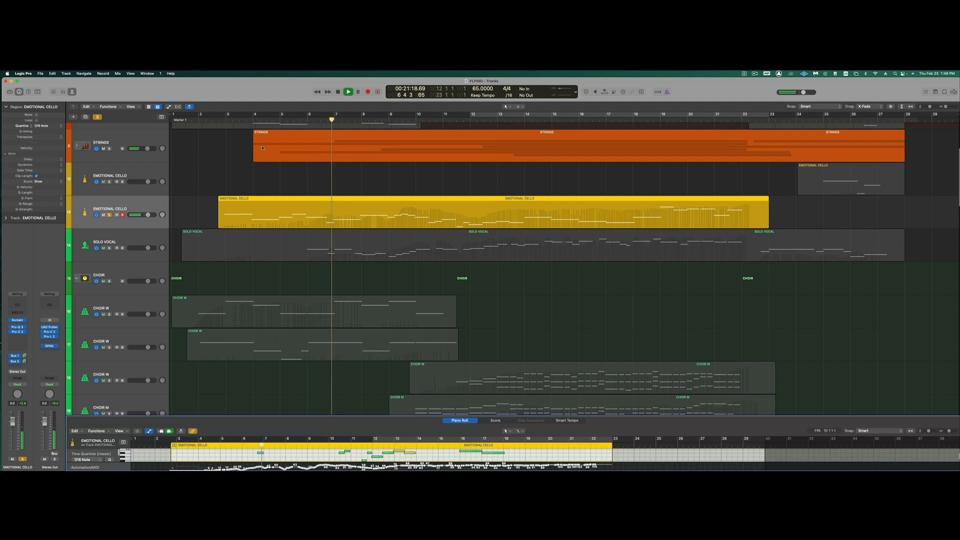
pyautogui.click(218, 119)
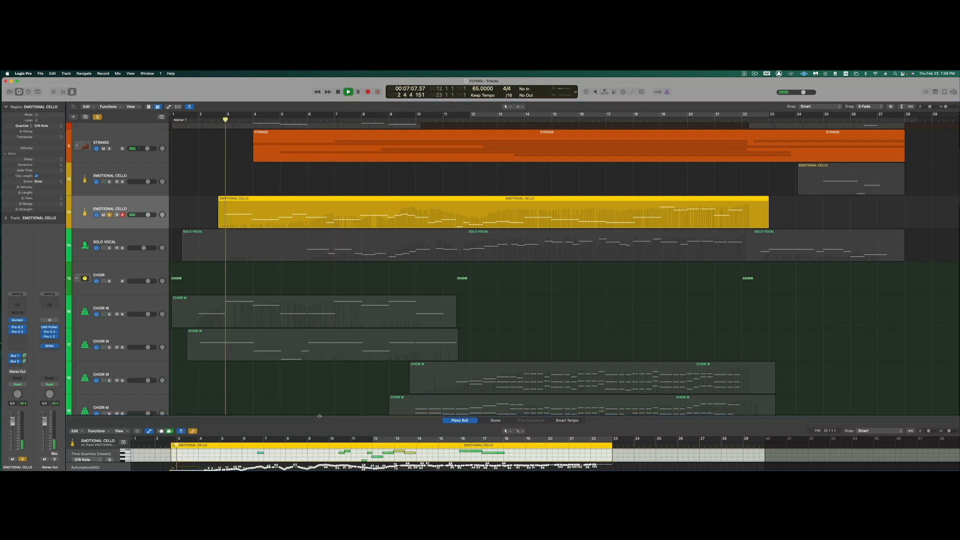
pyautogui.moveTo(216, 416); pyautogui.dragTo(216, 178)
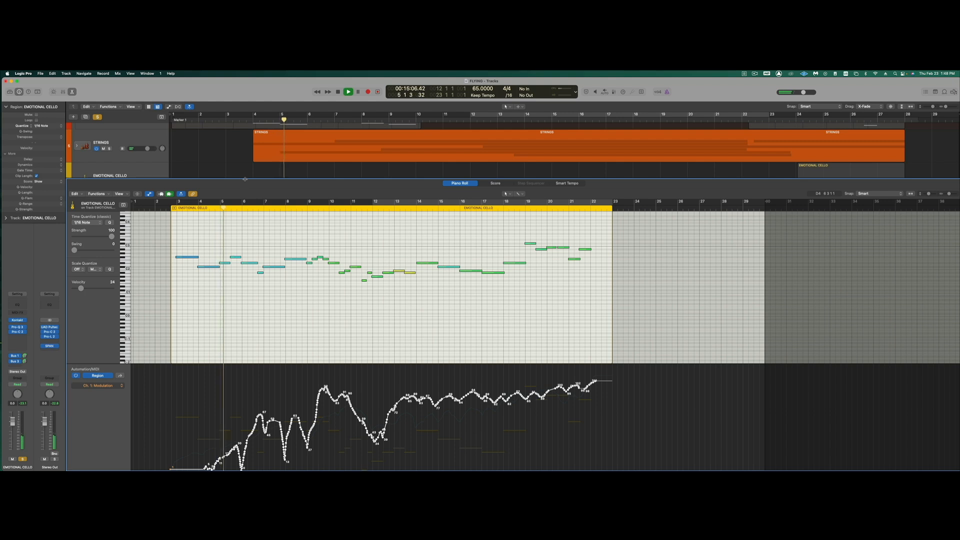
pyautogui.moveTo(245, 180); pyautogui.dragTo(245, 409)
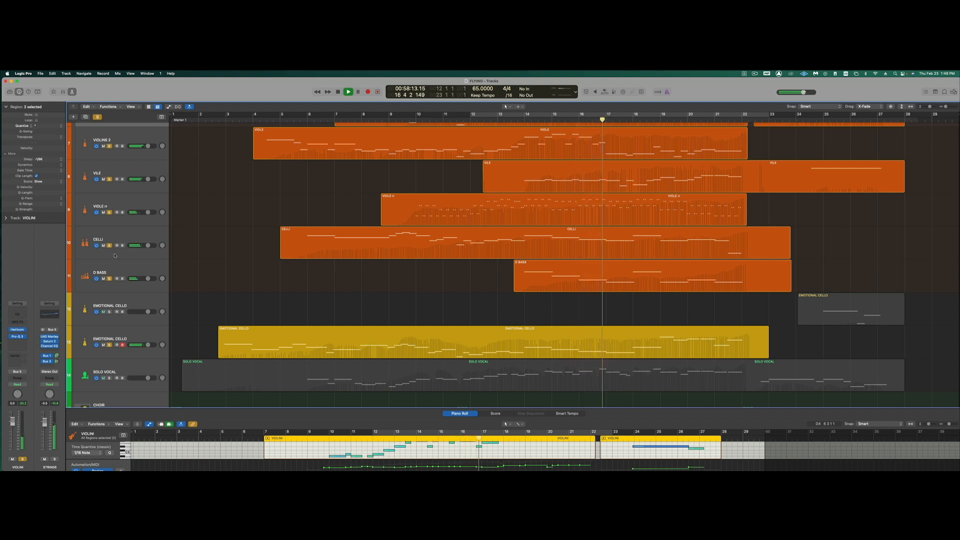
# - Unsolo the D BASS track, both viola tracks and VIOLINS 2 during playback
pyautogui.click(109, 278)
pyautogui.click(109, 212)
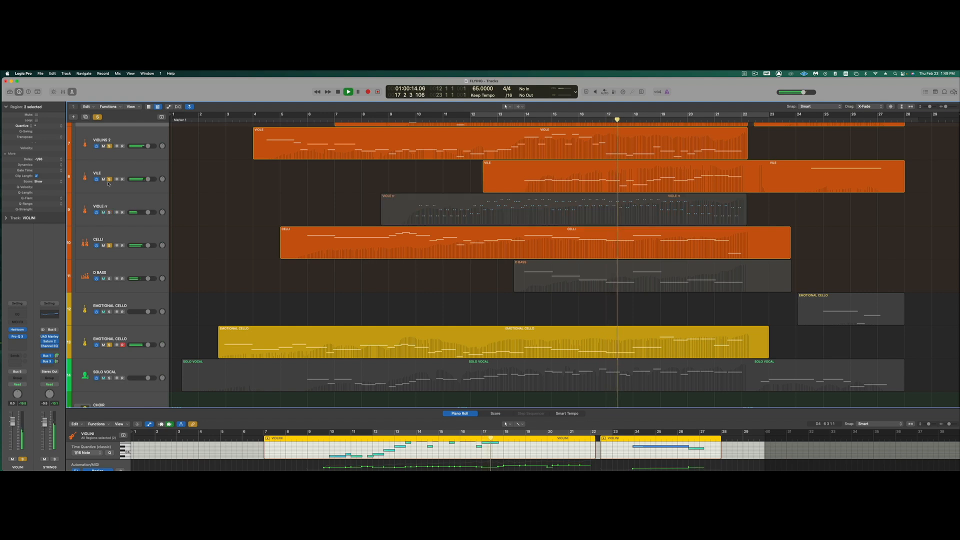
pyautogui.click(109, 179)
pyautogui.click(109, 146)
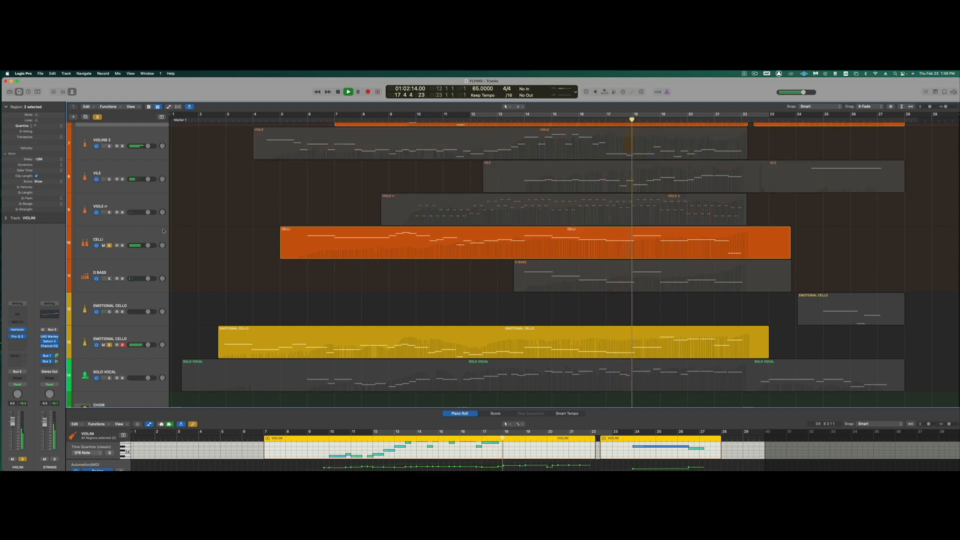
pyautogui.click(447, 228)
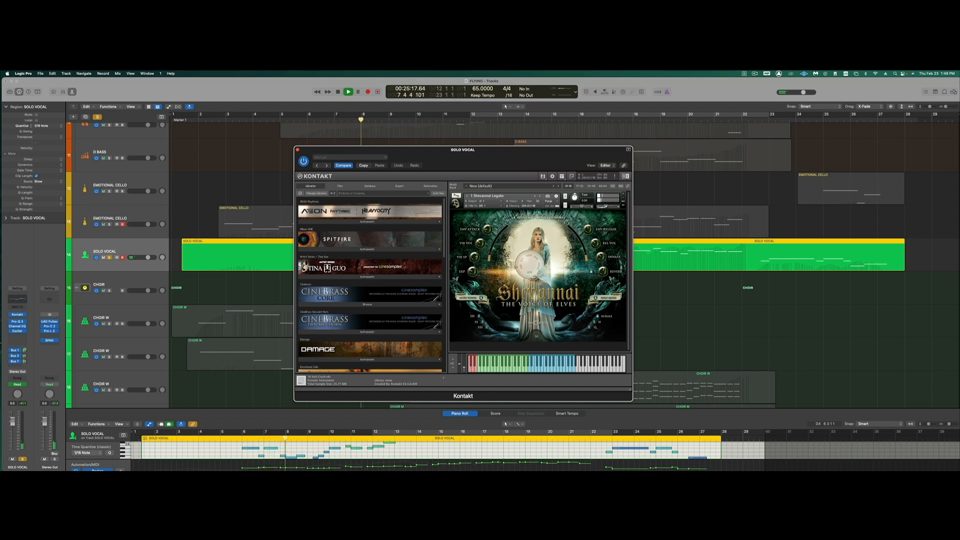
# - Move the SOLO VOCAL track's Kontakt window out of the way and solo the CHOIR track stack
pyautogui.moveTo(489, 154); pyautogui.dragTo(534, 121)
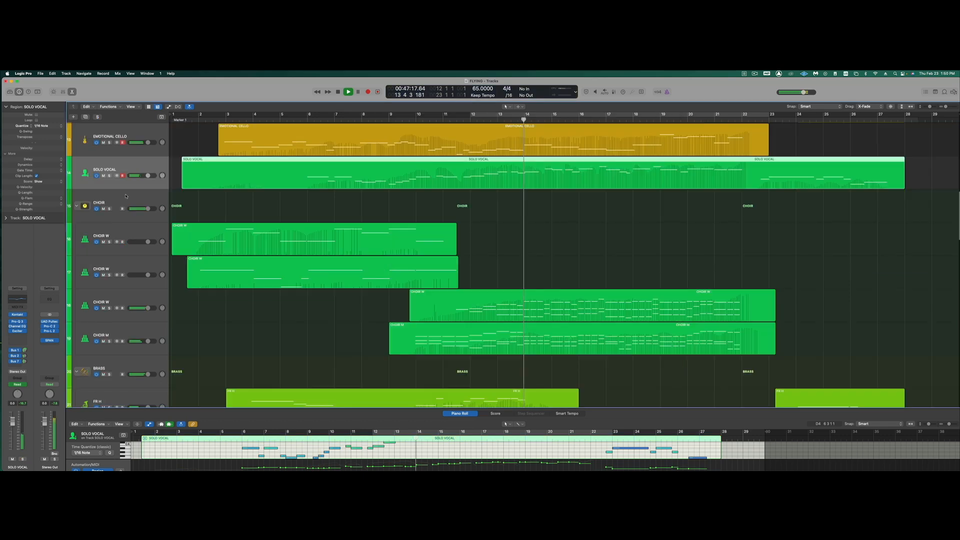
pyautogui.click(109, 209)
pyautogui.scroll(-2, 441, 175)
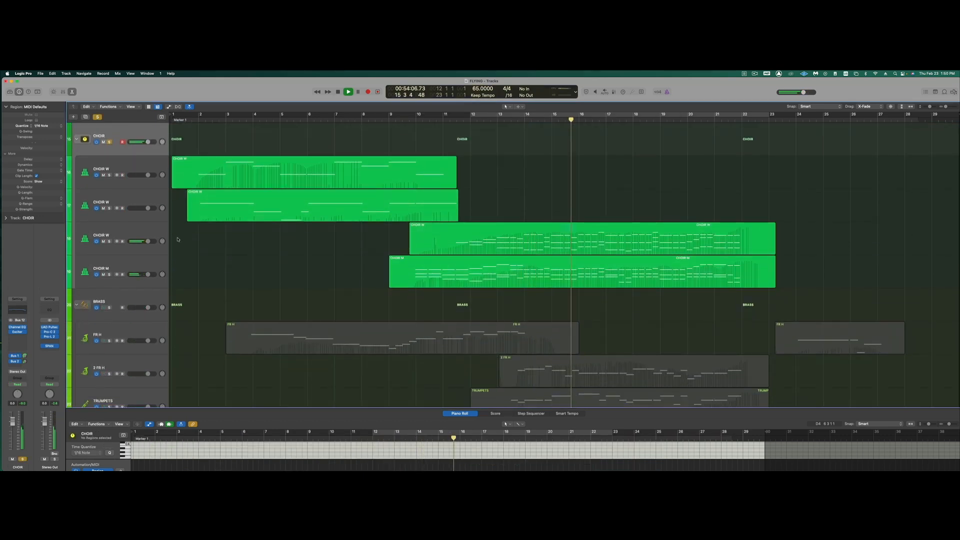
# - Select the third CHOIR W track and open its Opus instrument in a repositioned window
pyautogui.click(134, 229)
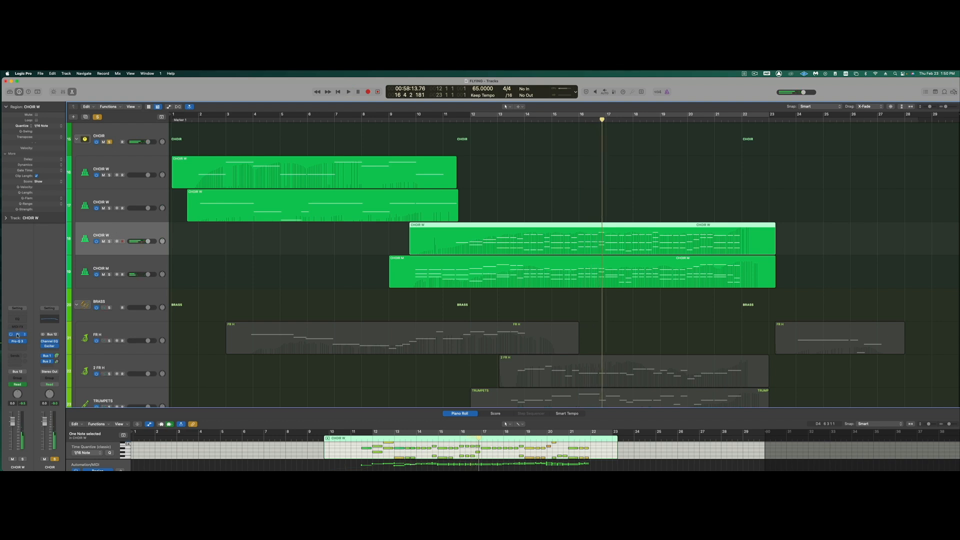
pyautogui.press('v')
pyautogui.moveTo(514, 162); pyautogui.dragTo(522, 148)
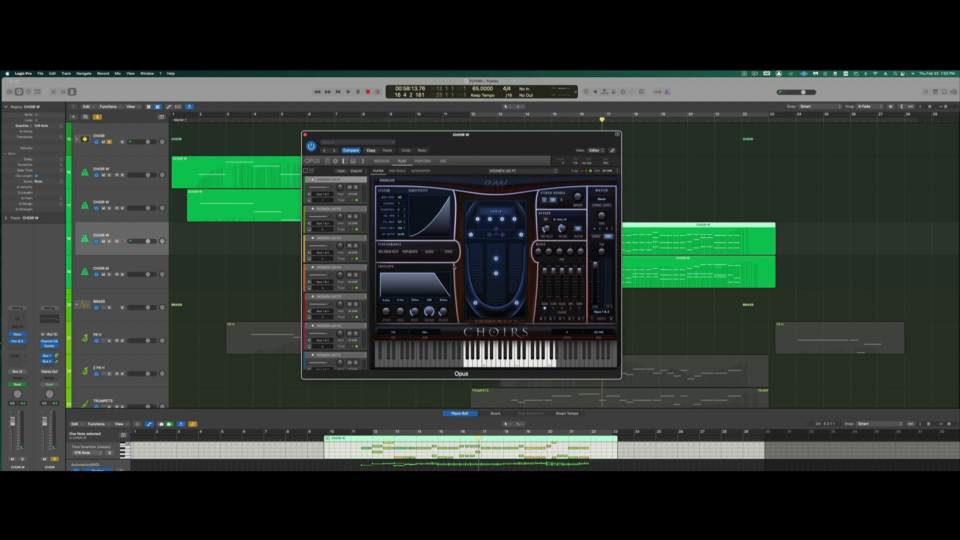
# - View the choir's text editor on the Opus Perform page and look through the list of Latin phrases
pyautogui.click(422, 161)
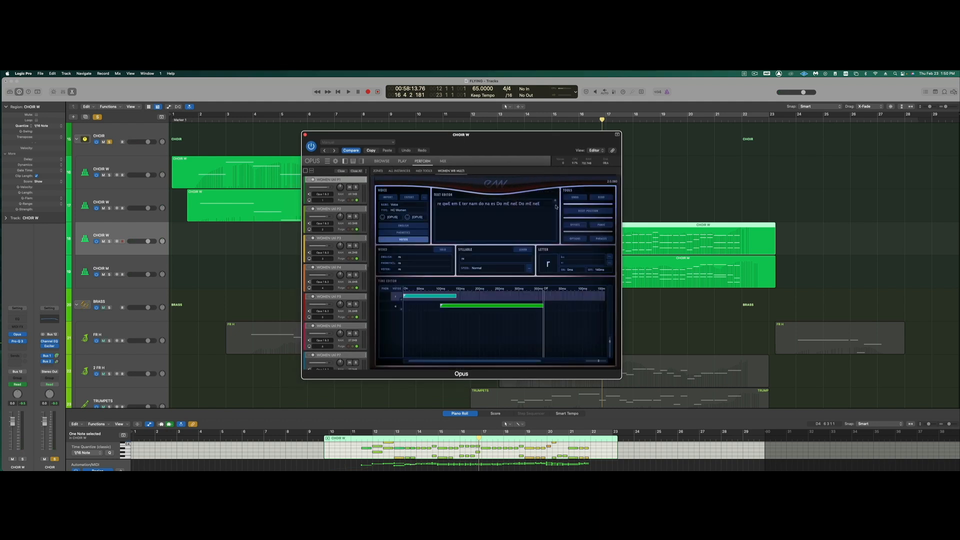
pyautogui.click(602, 238)
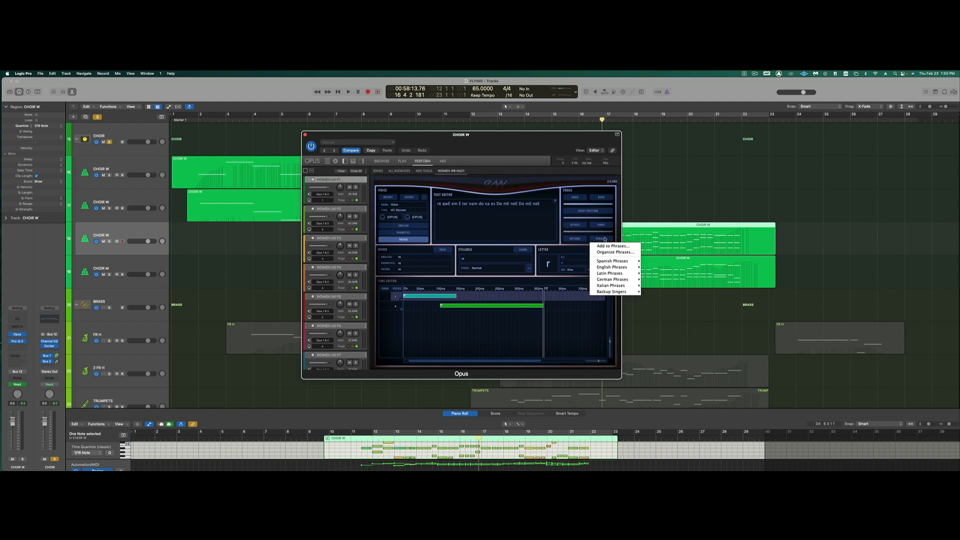
pyautogui.moveTo(615, 274)
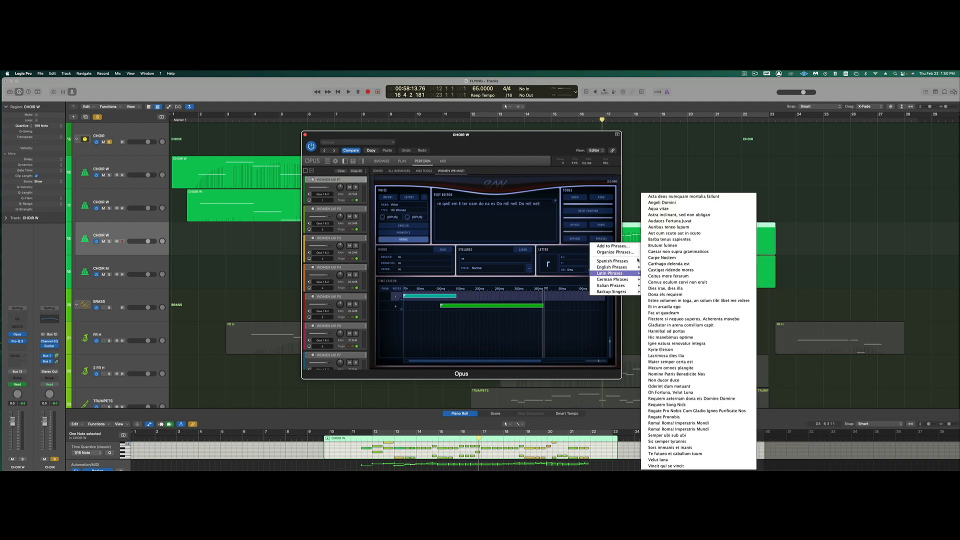
pyautogui.click(530, 231)
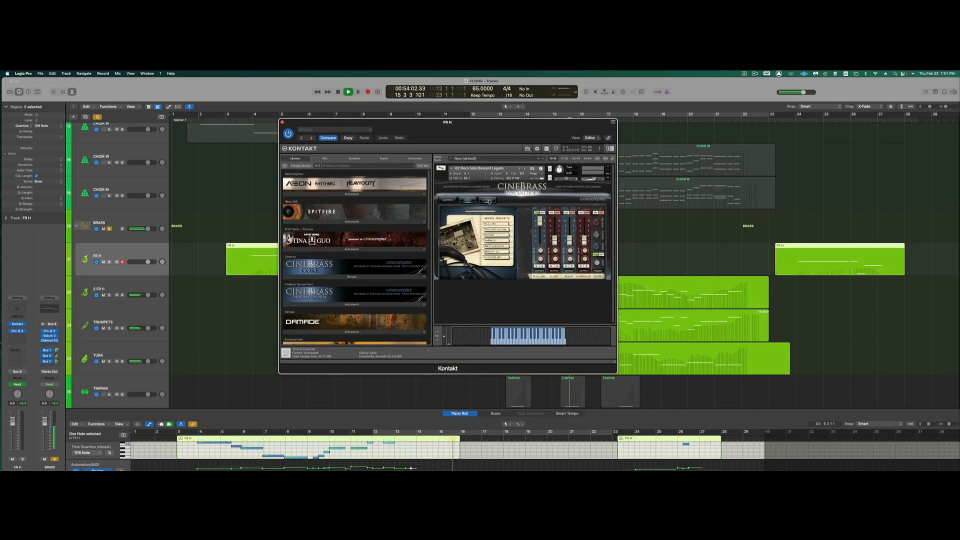
# - Show the CineBrass patch's settings page on the FR H track, start MIDI CC learn for its Dynamics knob and close the instrument
pyautogui.click(489, 201)
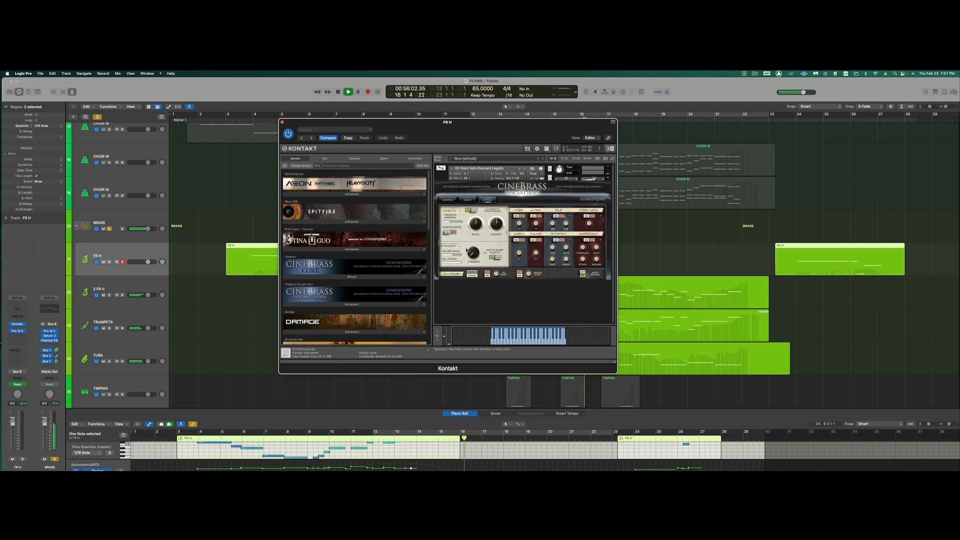
pyautogui.rightClick(472, 253)
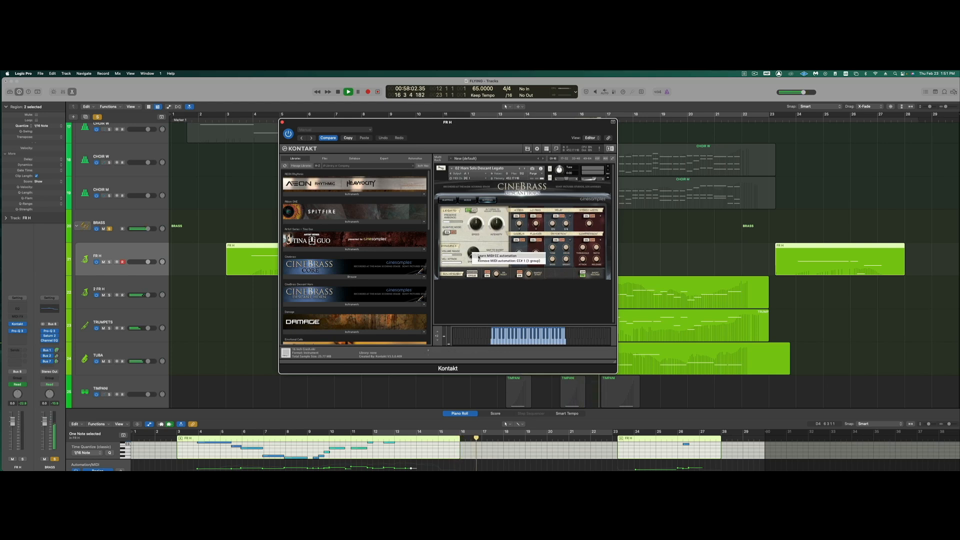
pyautogui.click(487, 256)
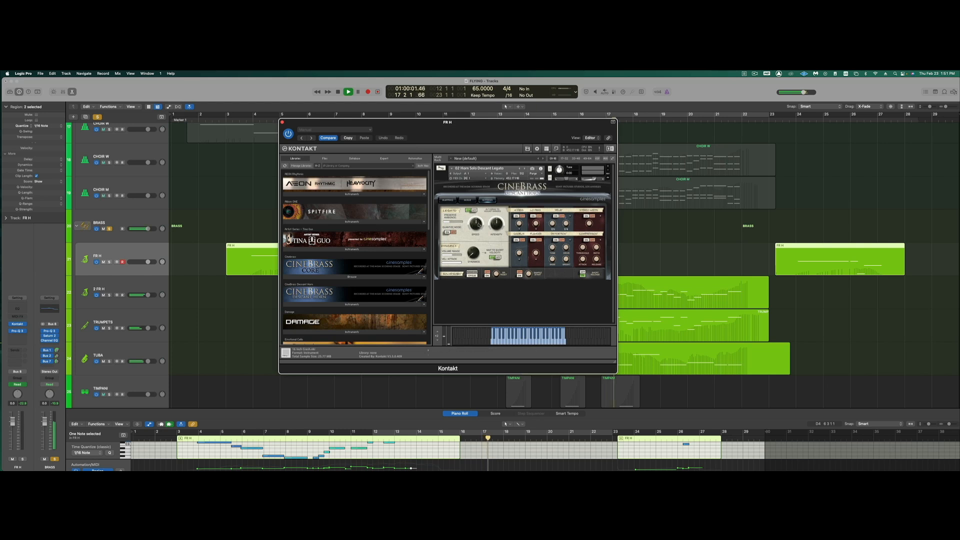
pyautogui.click(282, 123)
# - Select the 2 FR H track and toggle the visibility of its plug-in windows during playback
pyautogui.click(86, 293)
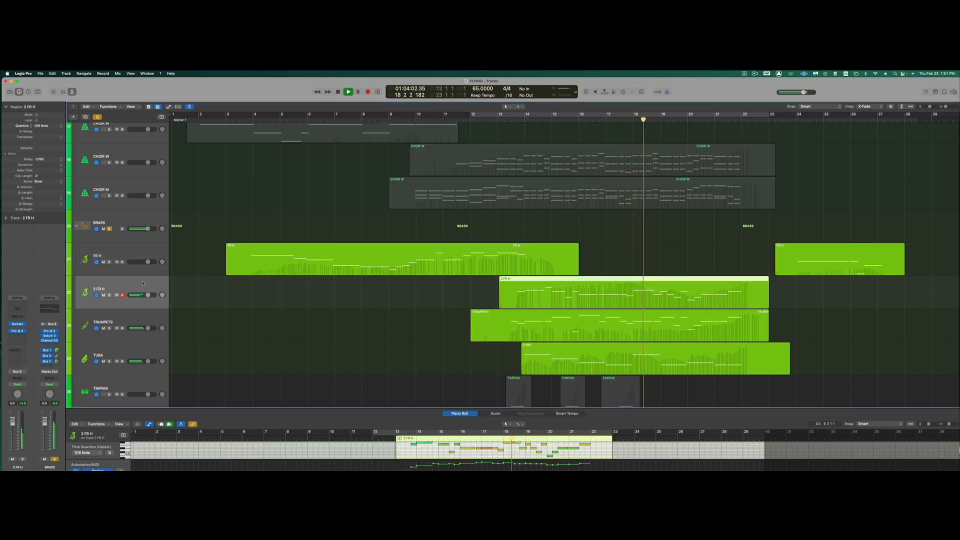
pyautogui.press('v')
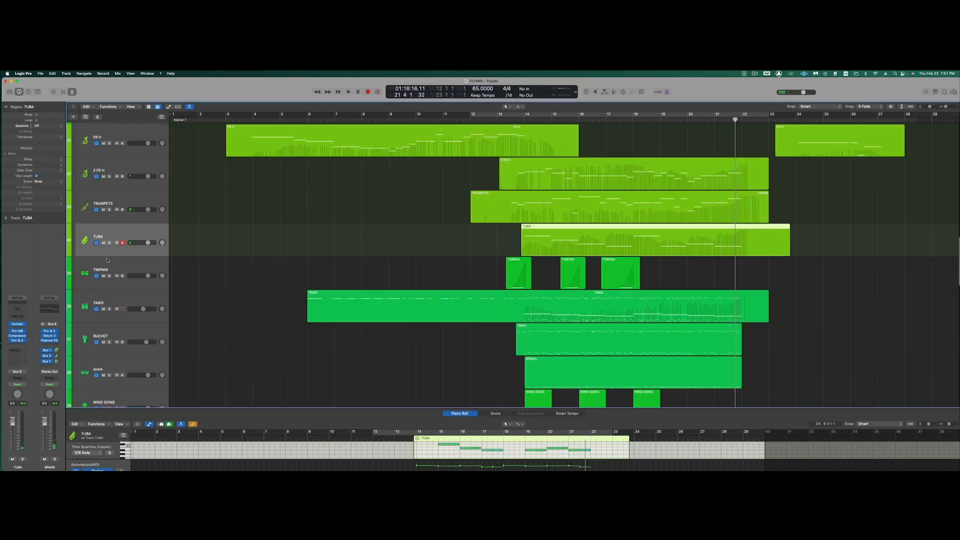
# - Select and solo the TIMPANI track, and play from bar 13, just before its first region
pyautogui.click(116, 271)
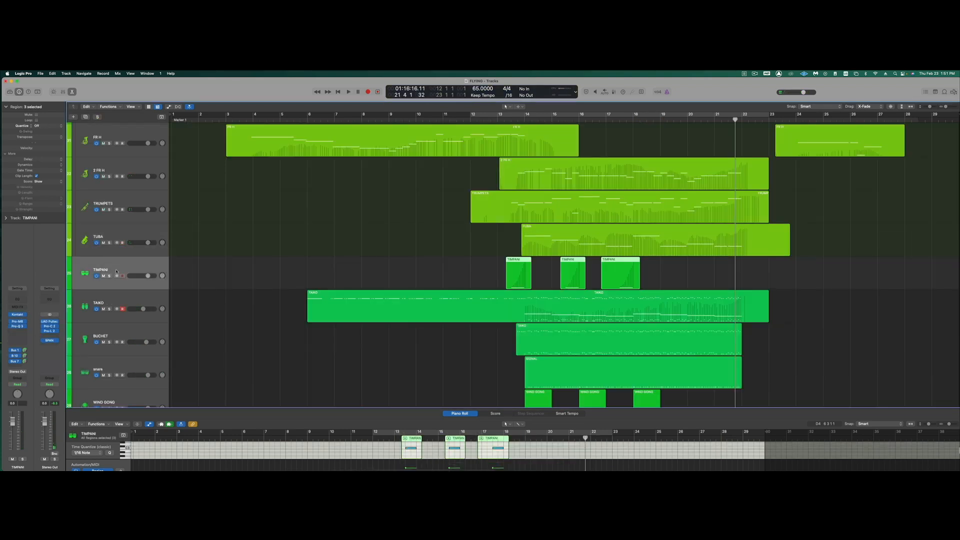
pyautogui.click(110, 276)
pyautogui.click(502, 114)
pyautogui.press('space')
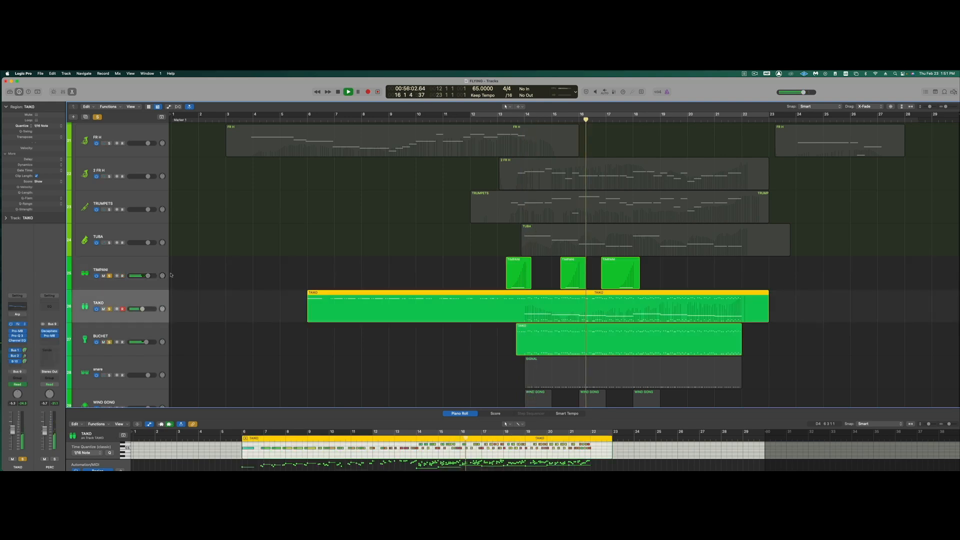
# - Select the WIND GONG track, view its Kontakt instrument during playback and close it again
pyautogui.press('v')
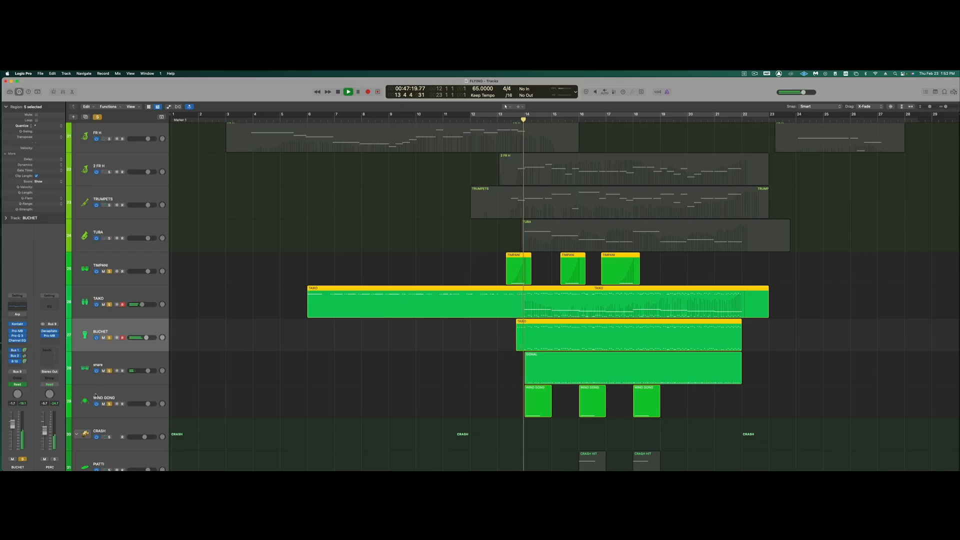
pyautogui.click(96, 395)
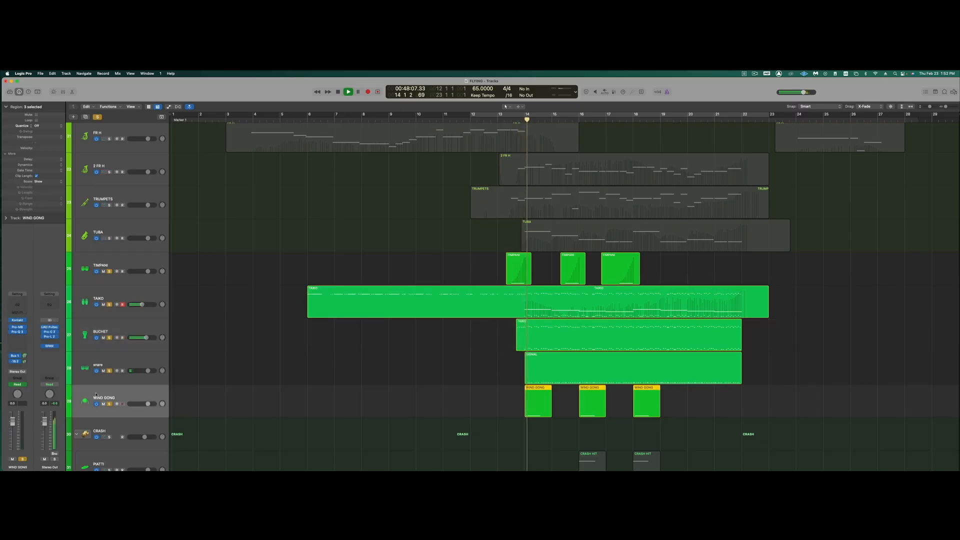
pyautogui.click(18, 320)
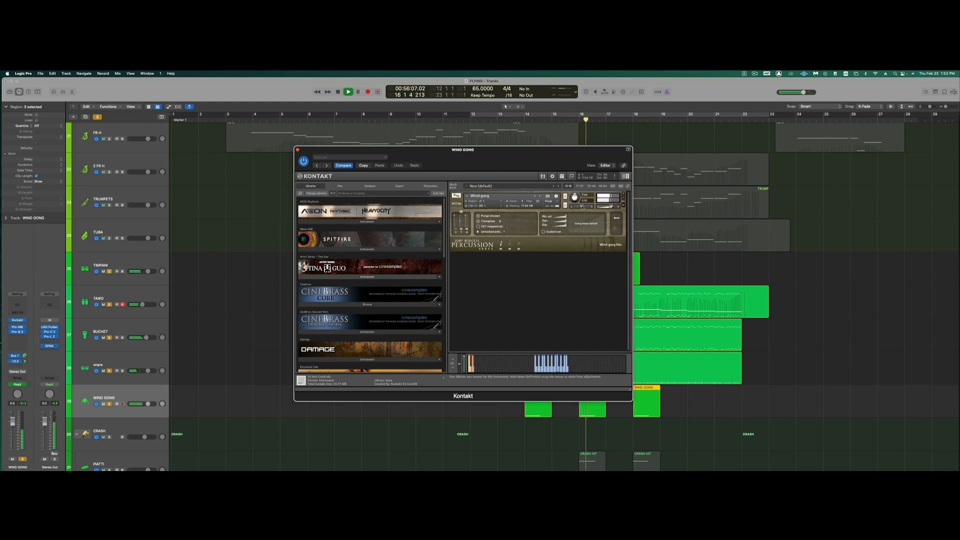
pyautogui.click(298, 150)
# - Open the instrument of the soloed first RISE track in the SFX stack
pyautogui.scroll(-1, 195, 281)
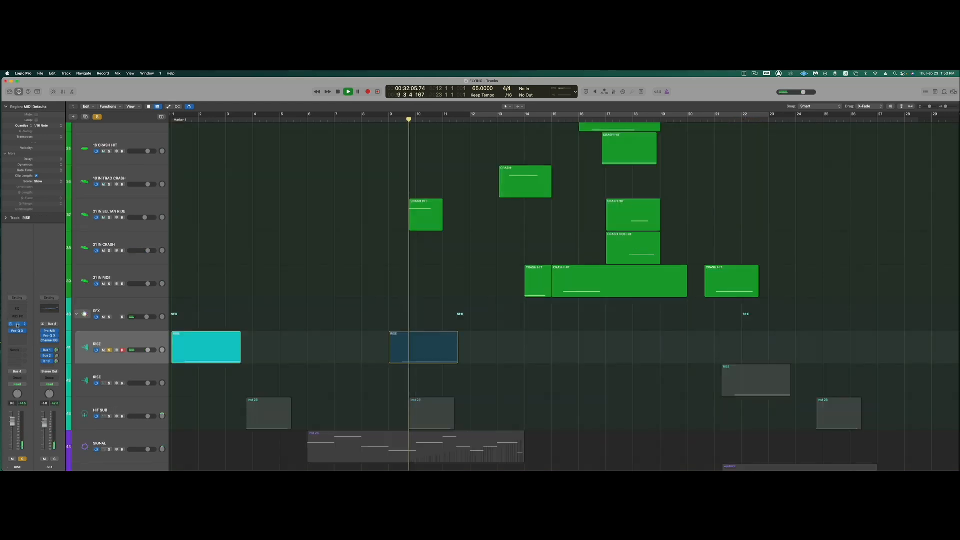
pyautogui.click(17, 324)
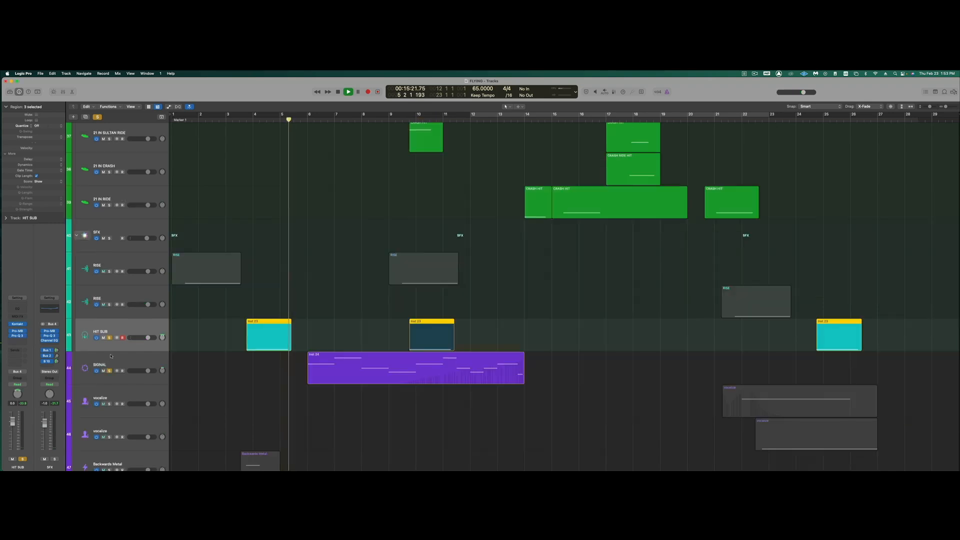
# - Select the SIGNAL track, place its Kontakt window clear of the region's start and nudge the Signal patch's volume
pyautogui.press('Down')
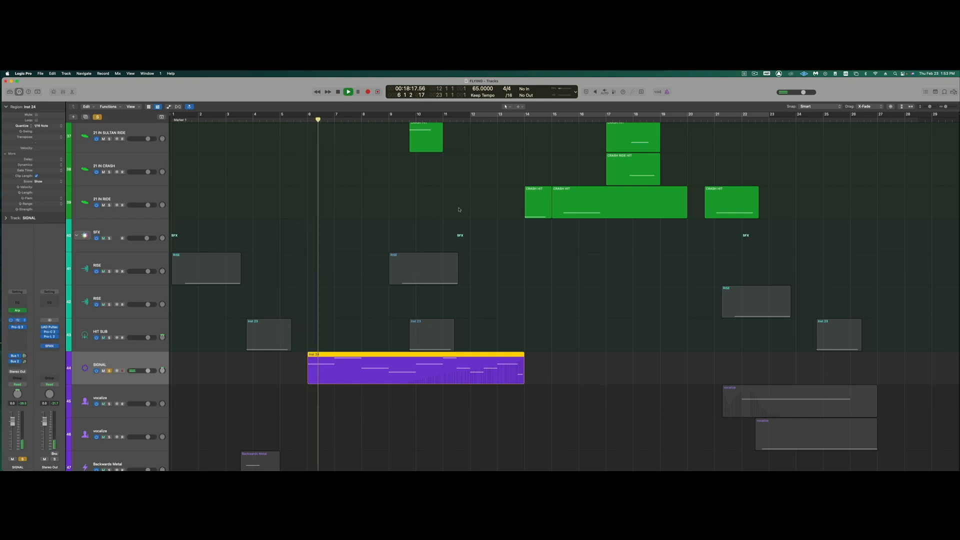
pyautogui.moveTo(506, 166); pyautogui.dragTo(721, 149)
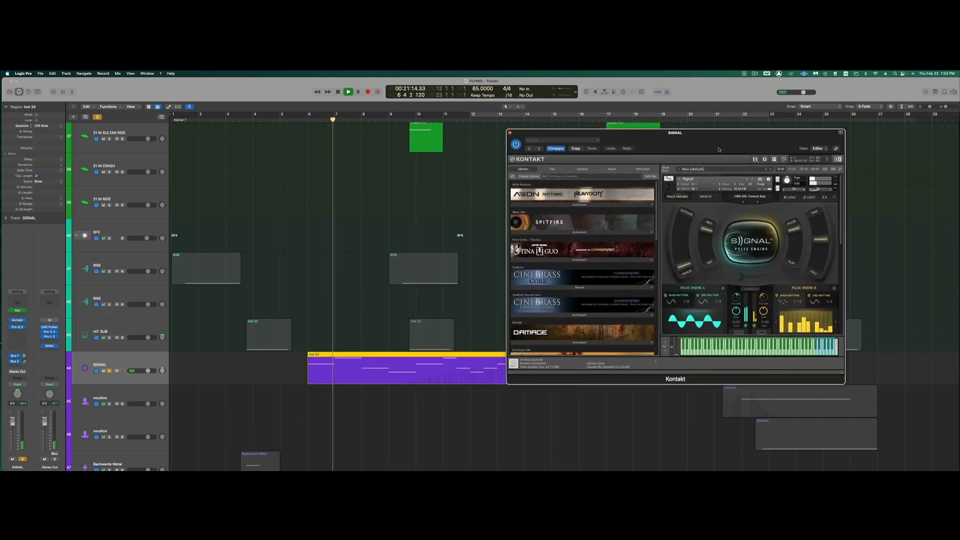
pyautogui.moveTo(821, 191)
pyautogui.mouseDown()
pyautogui.moveTo(835, 192)
pyautogui.moveTo(824, 191)
pyautogui.mouseUp()
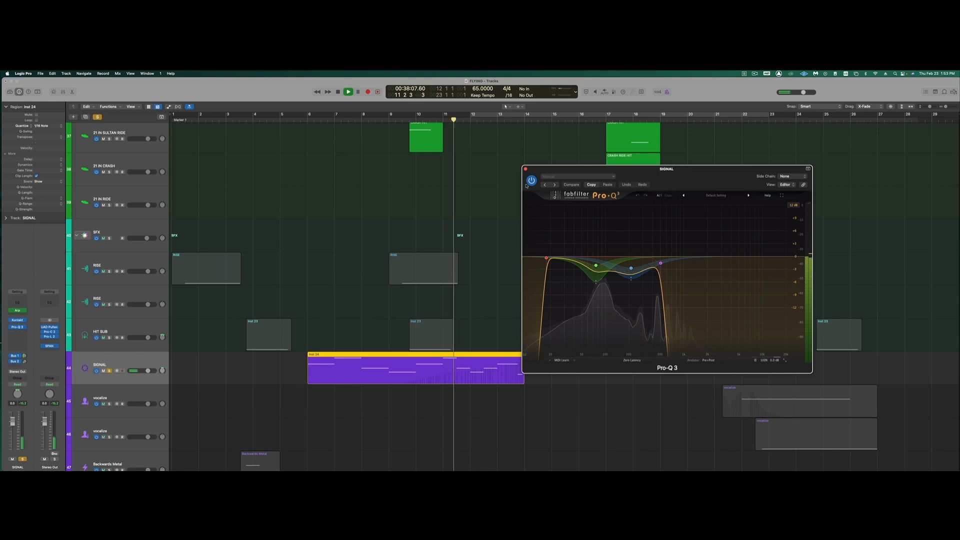
# - Toggle the bypass of the SIGNAL track's Pro-Q 3 and move the Kontakt window further aside
pyautogui.click(532, 181)
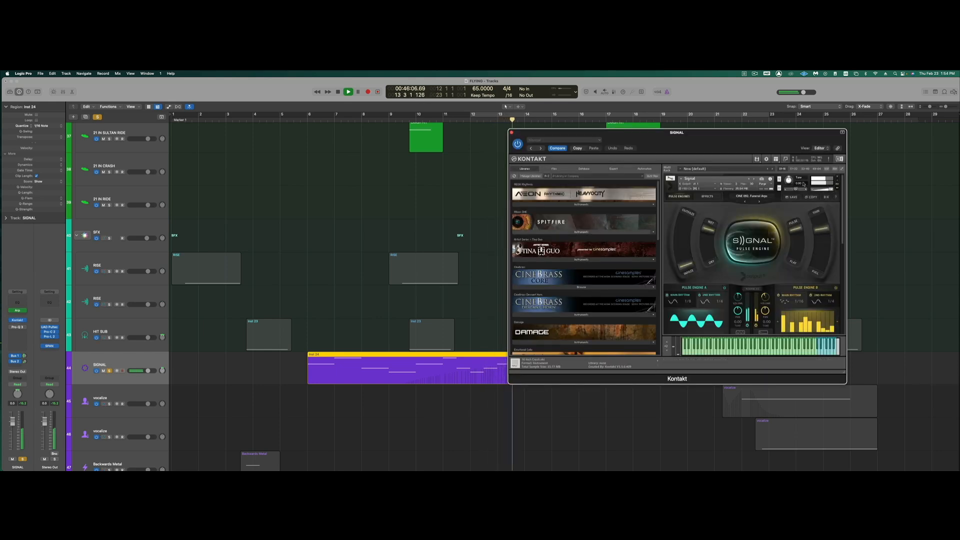
pyautogui.moveTo(750, 148); pyautogui.dragTo(798, 152)
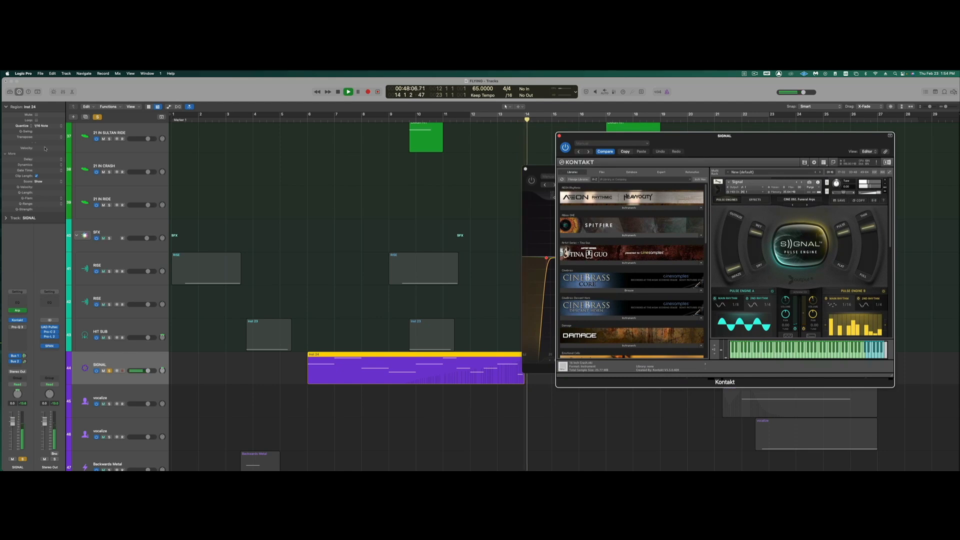
# - Solo the EMOTIONAL CELLO track alongside SIGNAL and select it during playback
pyautogui.scroll(10, 140, 300)
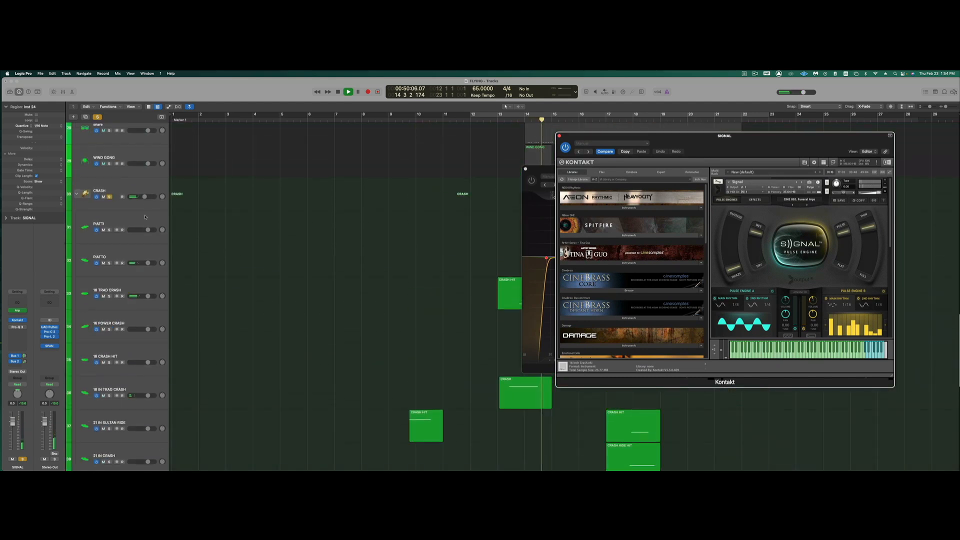
pyautogui.scroll(-10, 375, 166)
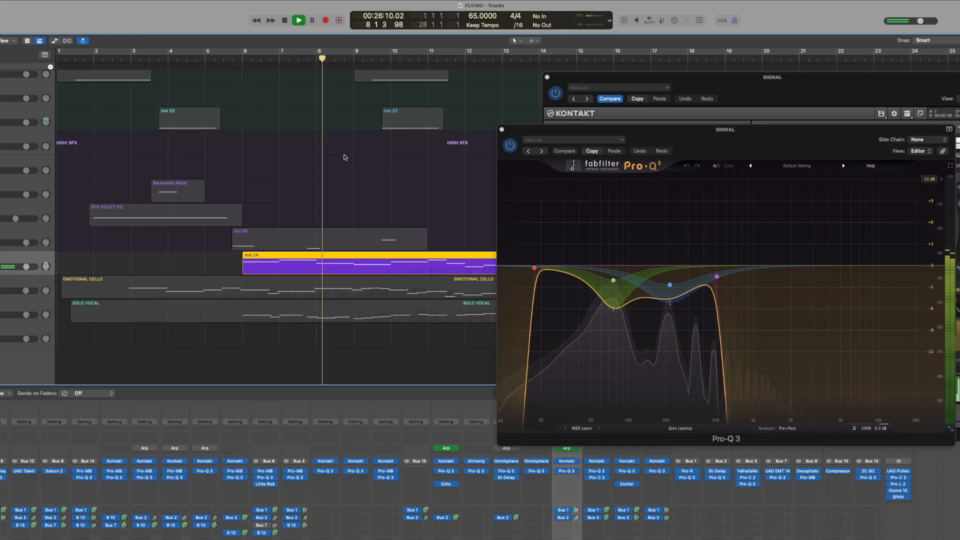
pyautogui.click(0, 290)
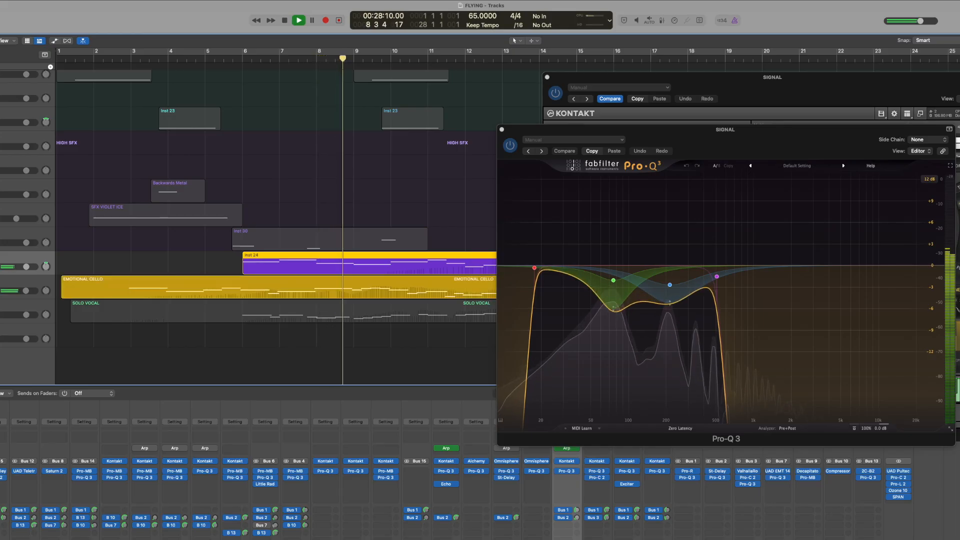
pyautogui.click(0, 290)
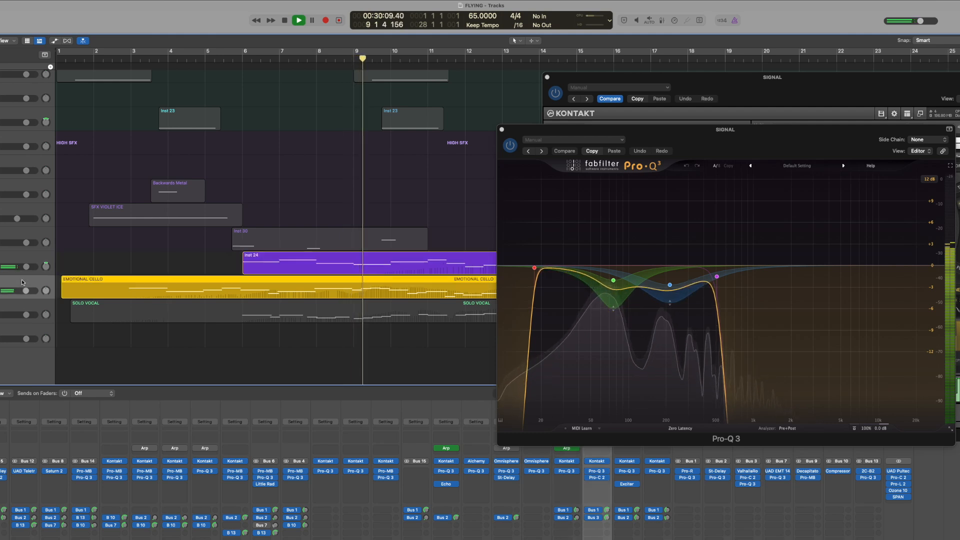
pyautogui.click(0, 280)
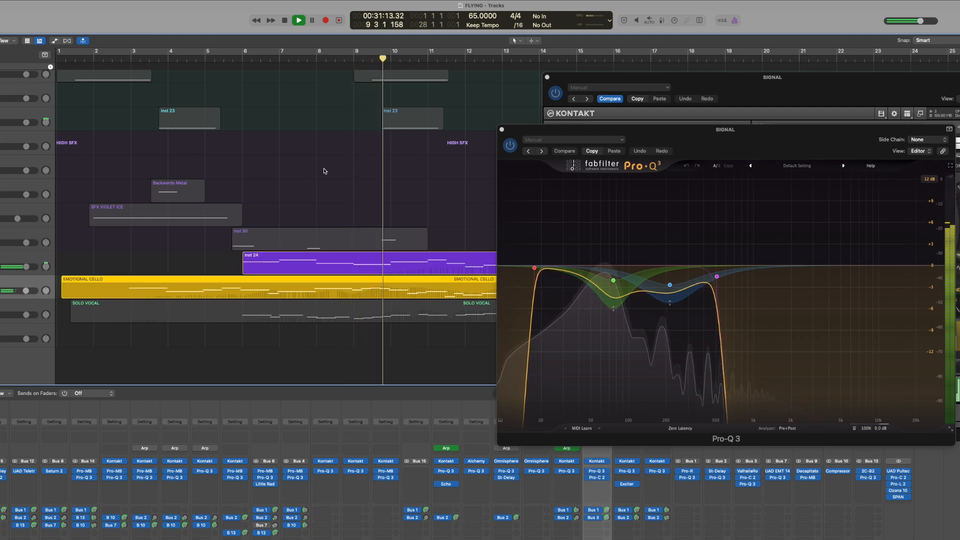
# - Compare the EMOTIONAL CELLO and SIGNAL Pro-Q 3 curves side by side, then close both EQ windows
pyautogui.moveTo(487, 141); pyautogui.dragTo(245, 147)
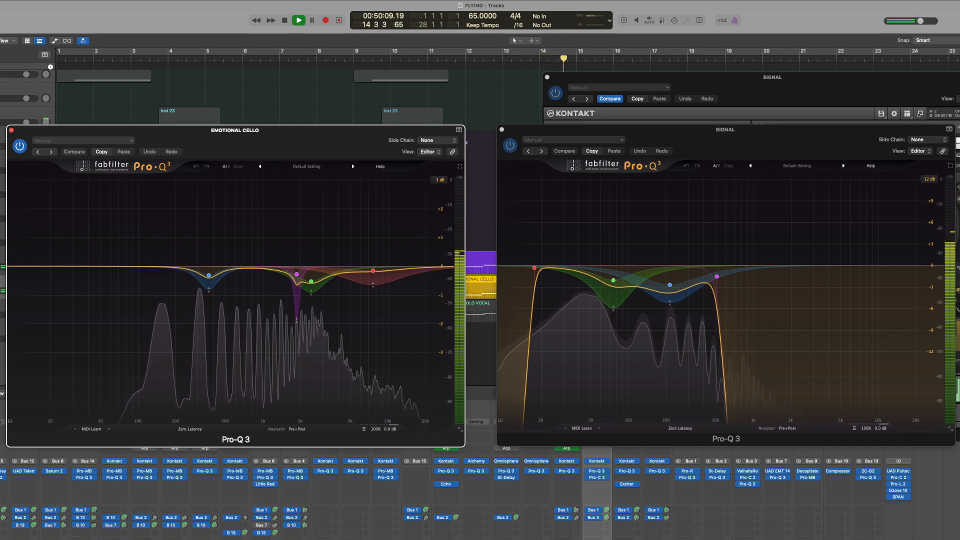
pyautogui.click(12, 130)
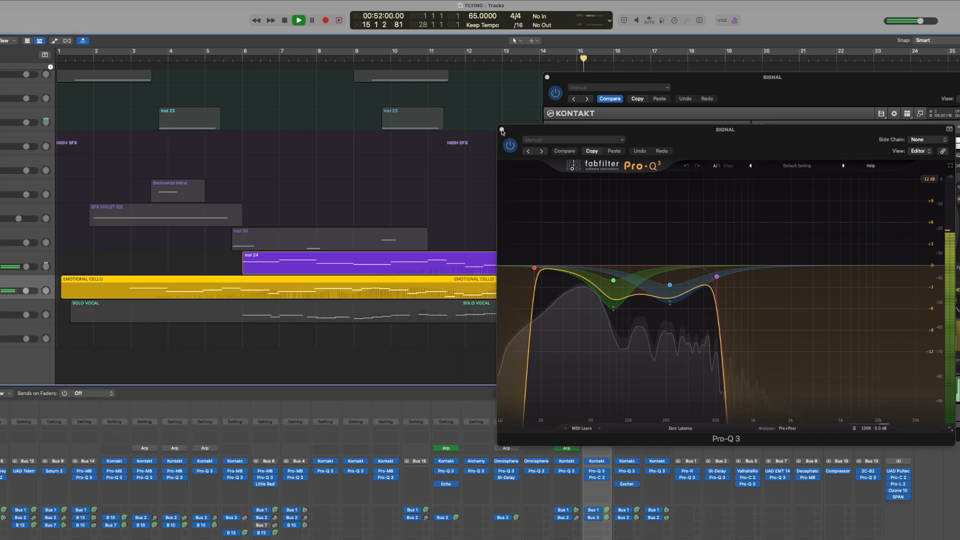
pyautogui.click(502, 129)
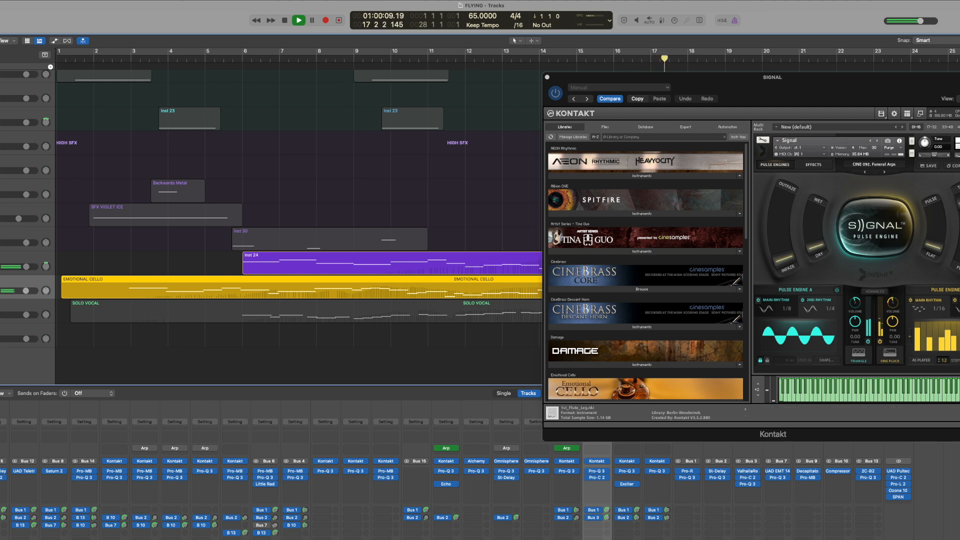
# - Select the SIGNAL track and leave it soloed without the EMOTIONAL CELLO track
pyautogui.press('Up')
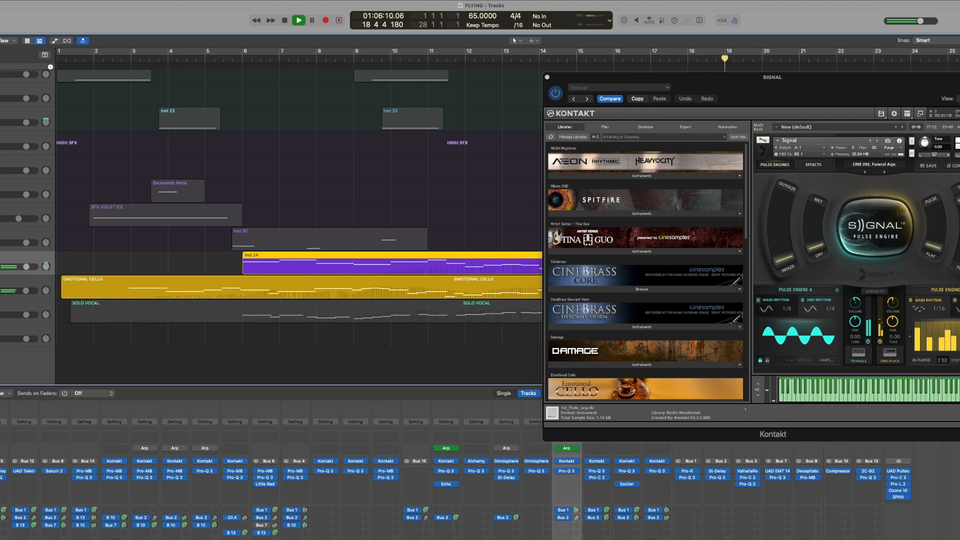
pyautogui.press('s')
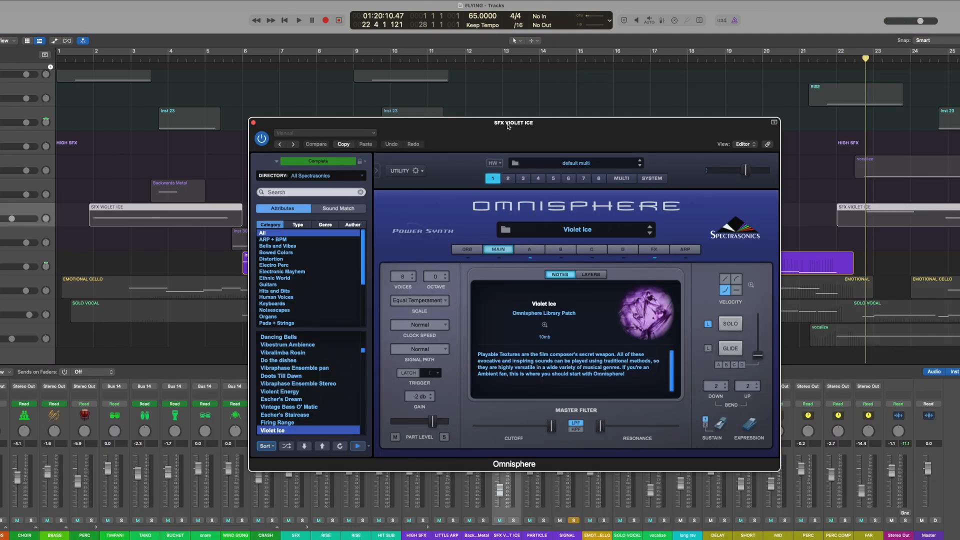
# - Move the SFX VIOLET ICE Omnisphere window aside, and open the PARTICLE track's Omnisphere in a repositioned window
pyautogui.moveTo(509, 126); pyautogui.dragTo(655, 93)
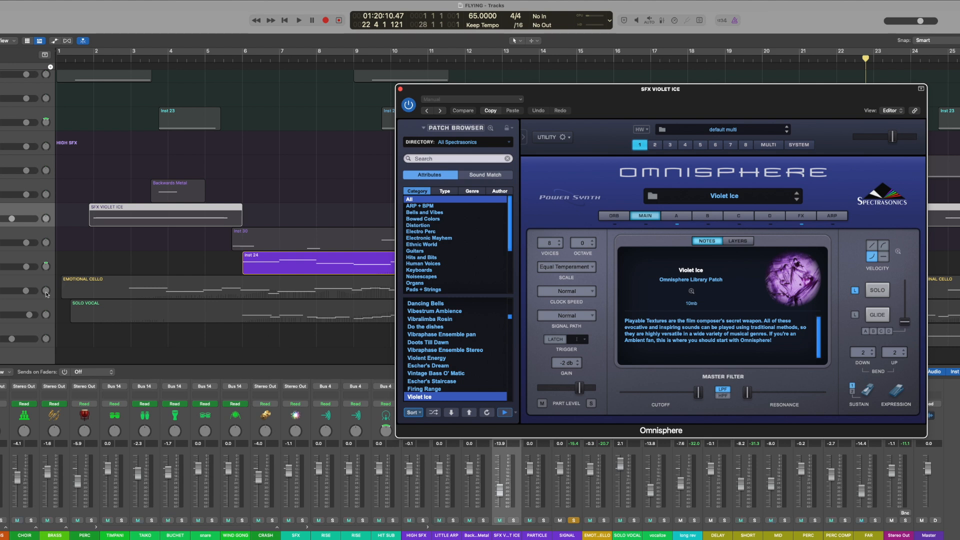
pyautogui.click(6, 242)
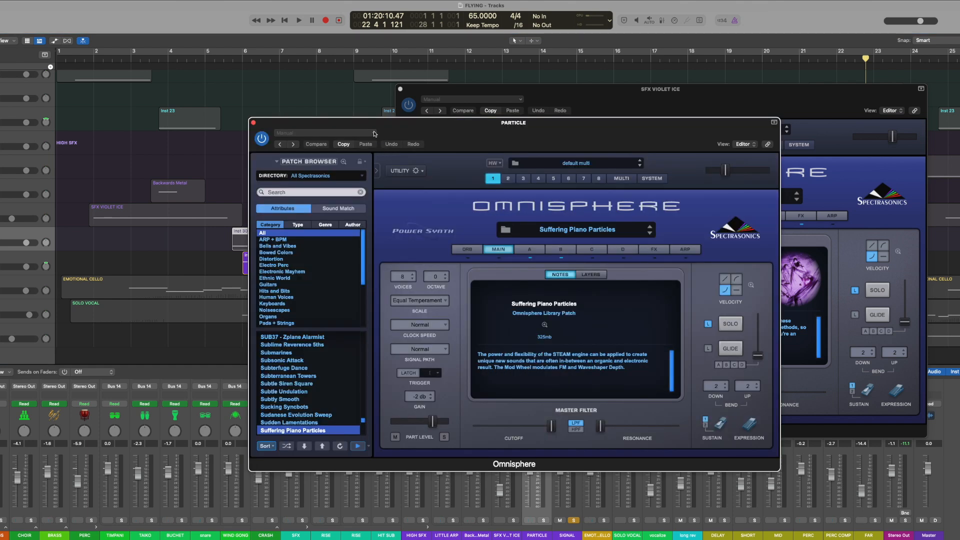
pyautogui.moveTo(430, 130); pyautogui.dragTo(580, 176)
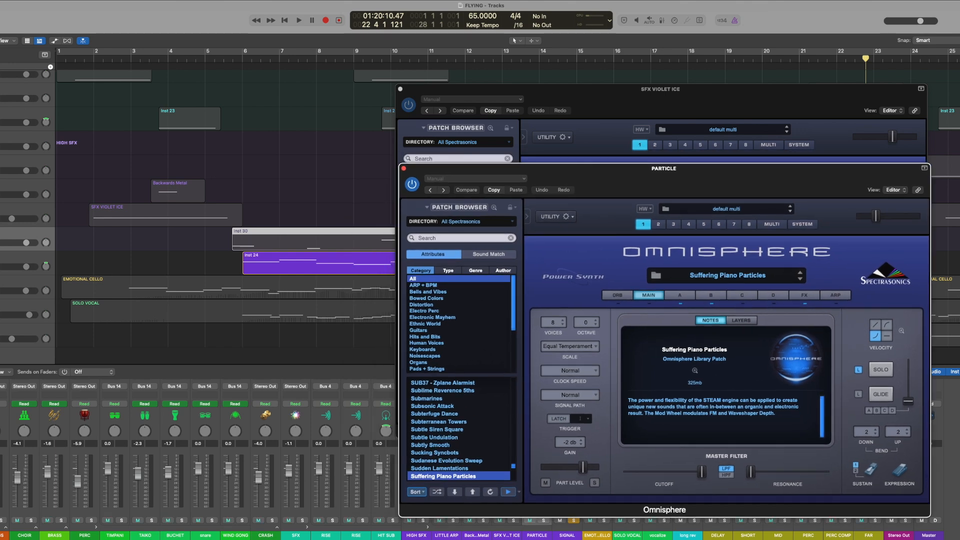
# - Solo the PARTICLE and SFX VIOLET ICE tracks, play their first regions and unsolo the SIGNAL track
pyautogui.click(1, 243)
pyautogui.click(1, 219)
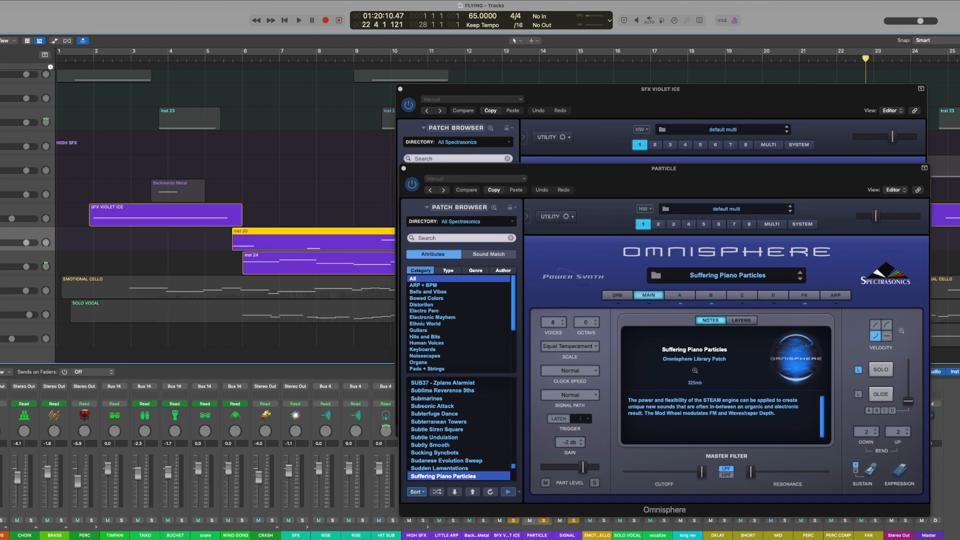
pyautogui.click(85, 59)
pyautogui.press('space')
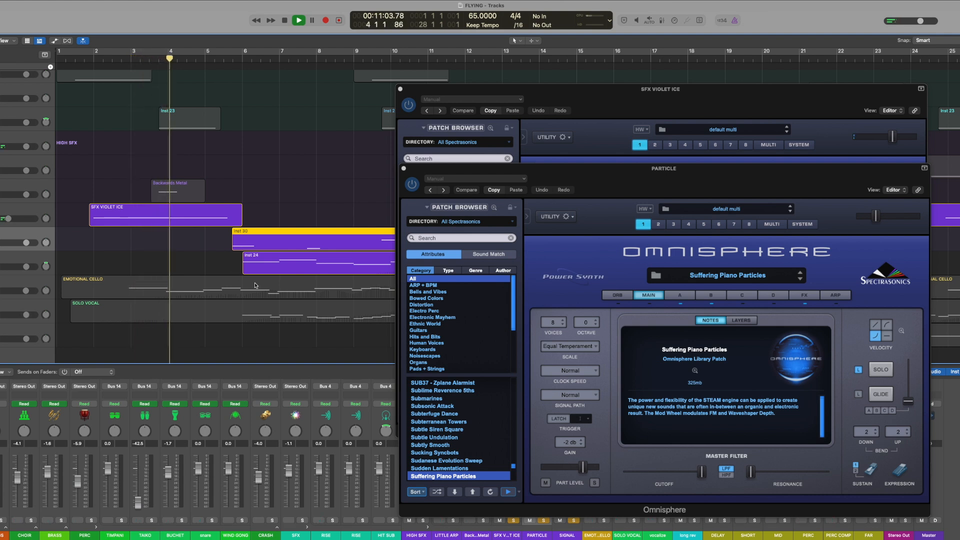
pyautogui.click(230, 59)
pyautogui.click(574, 520)
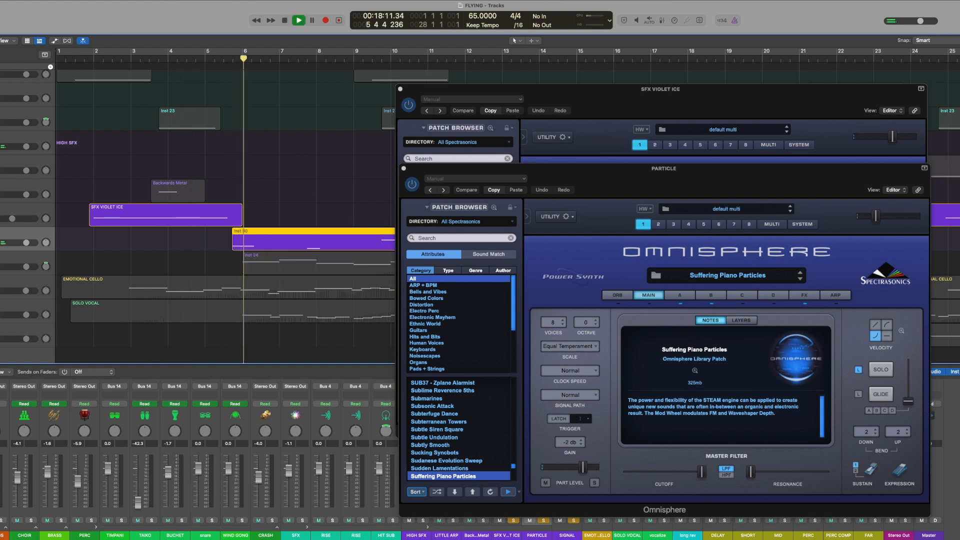
# - Close the SFX VIOLET ICE and PARTICLE Omnisphere windows while playback continues
pyautogui.click(400, 89)
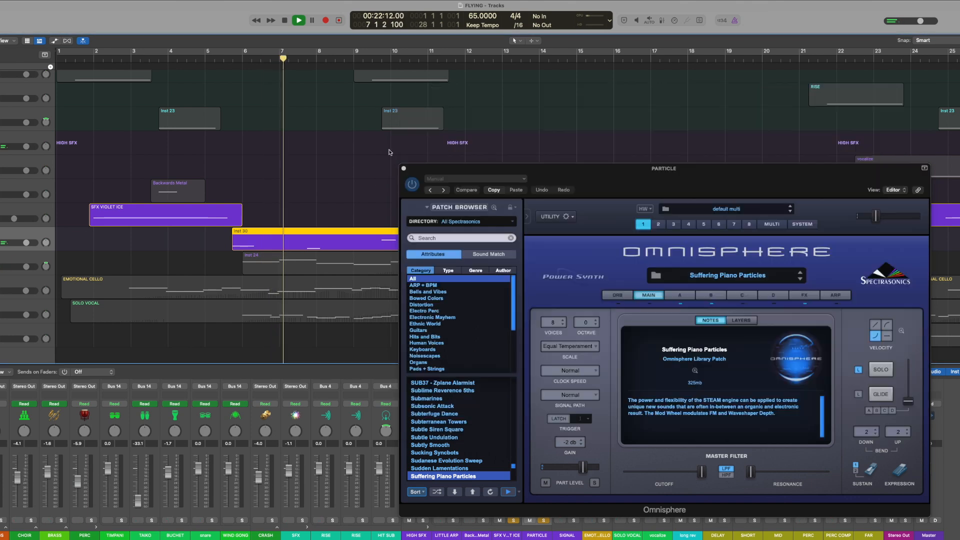
pyautogui.click(404, 169)
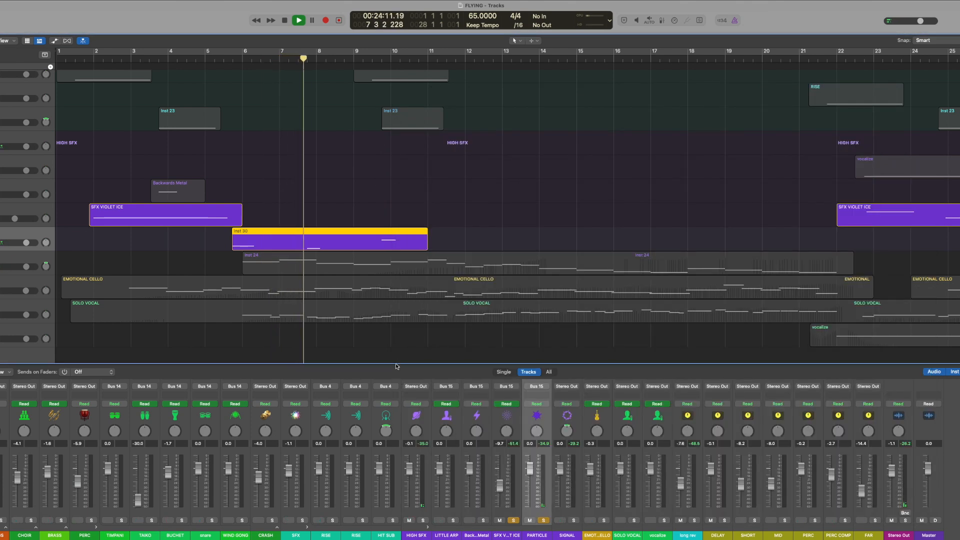
# - Enlarge the mixer to reveal its insert slots, and open the PARTICLE channel's Pro-Q 3 in a repositioned window
pyautogui.moveTo(395, 363); pyautogui.dragTo(436, 268)
pyautogui.click(537, 311)
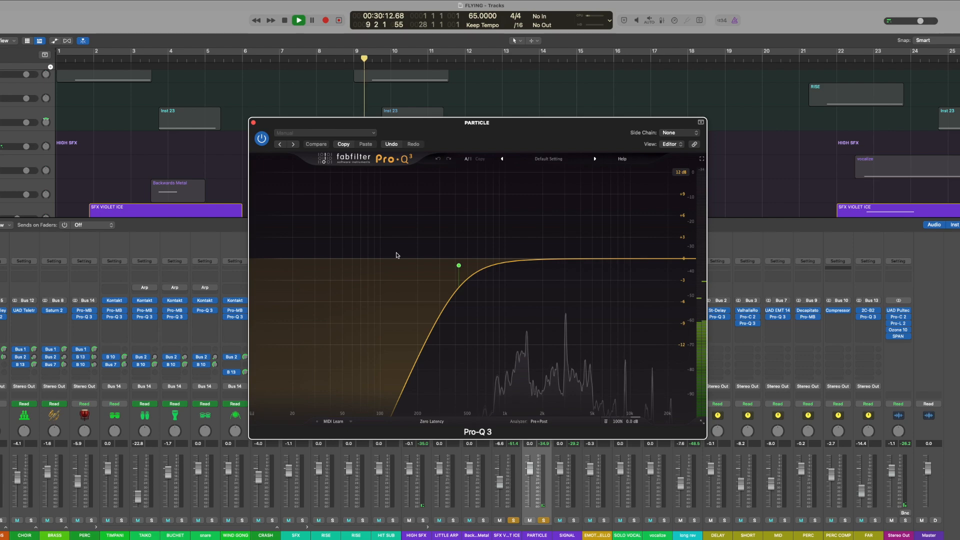
pyautogui.moveTo(345, 124); pyautogui.dragTo(430, 170)
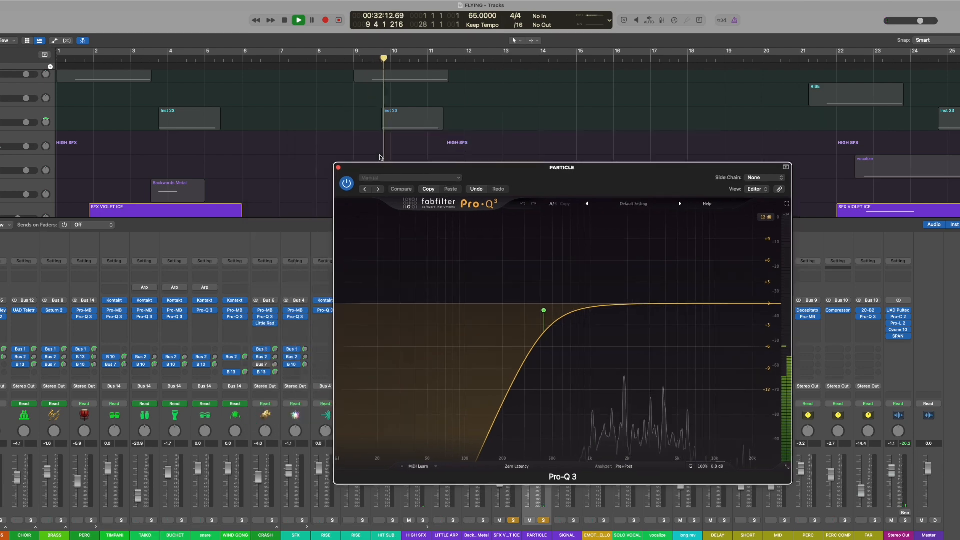